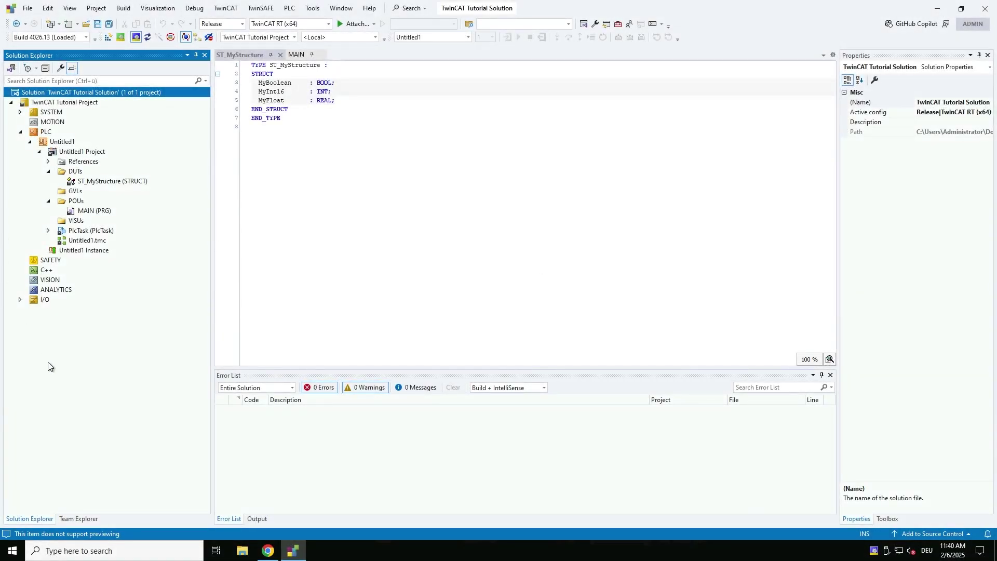
Inspect the Untitled1 PLC project properties and review ST_MyStructure's three members, including MyBoolean.
{"action": "left_click", "coordinate": [78, 102]}
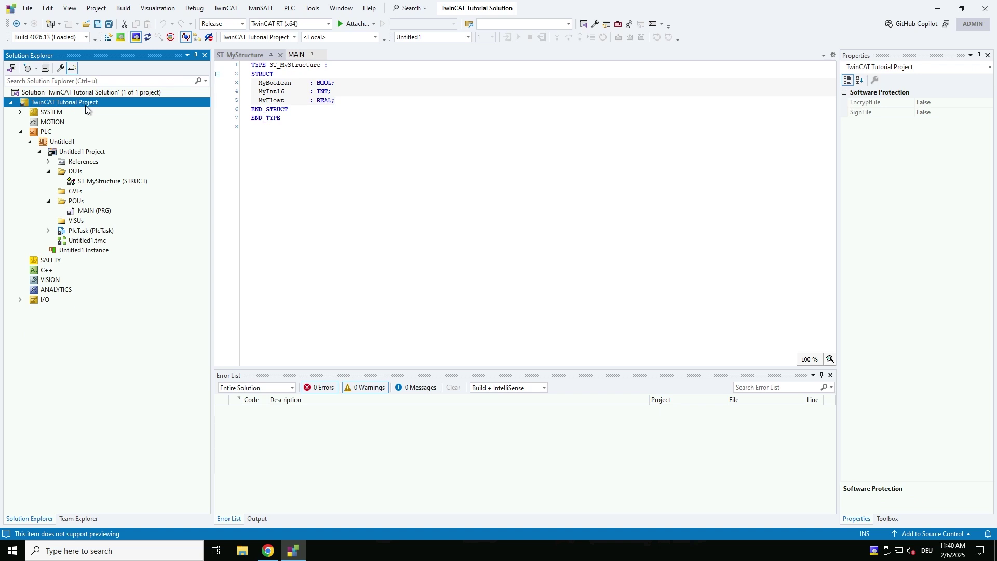
{"action": "left_click", "coordinate": [58, 132]}
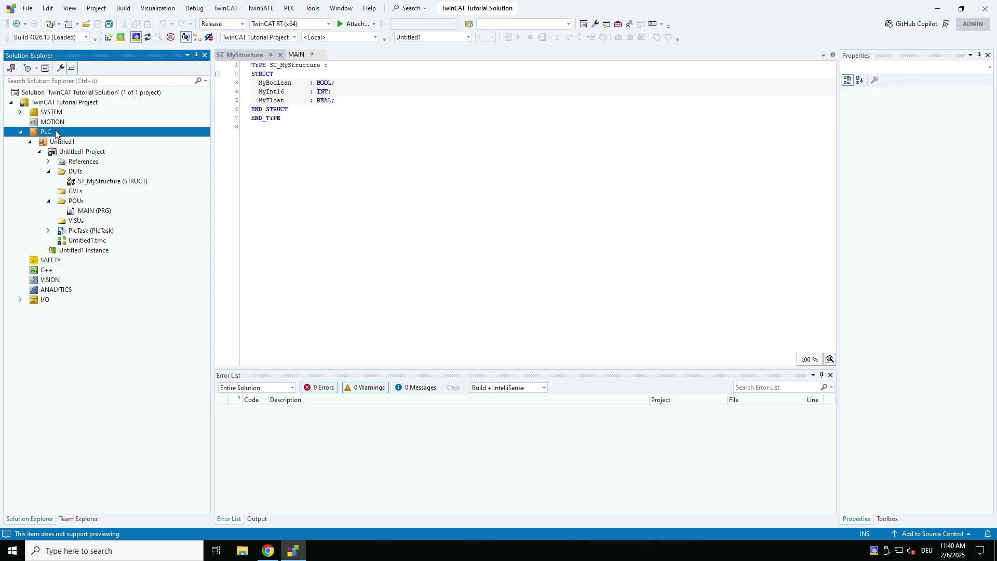
{"action": "left_click", "coordinate": [76, 143]}
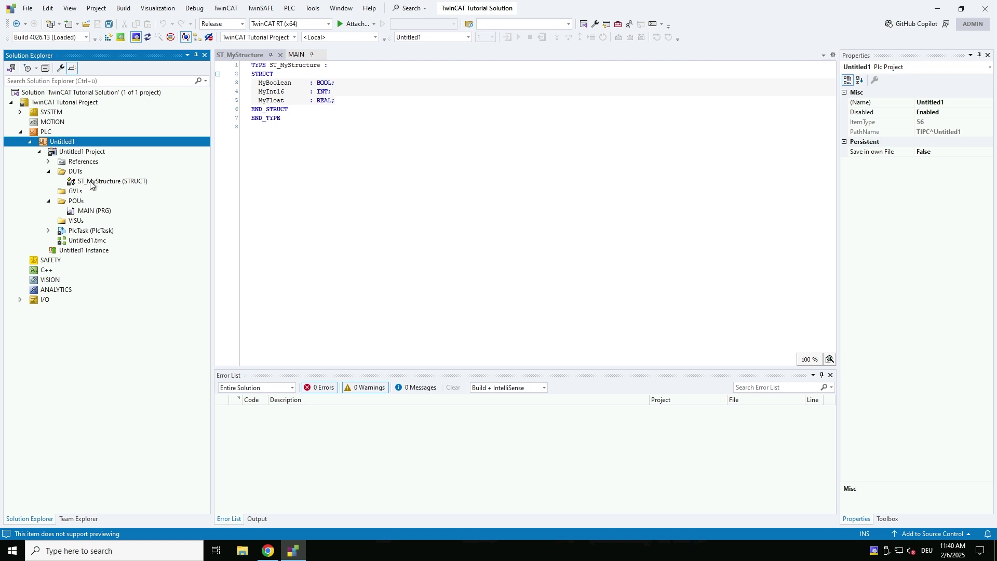
{"action": "left_click", "coordinate": [319, 109]}
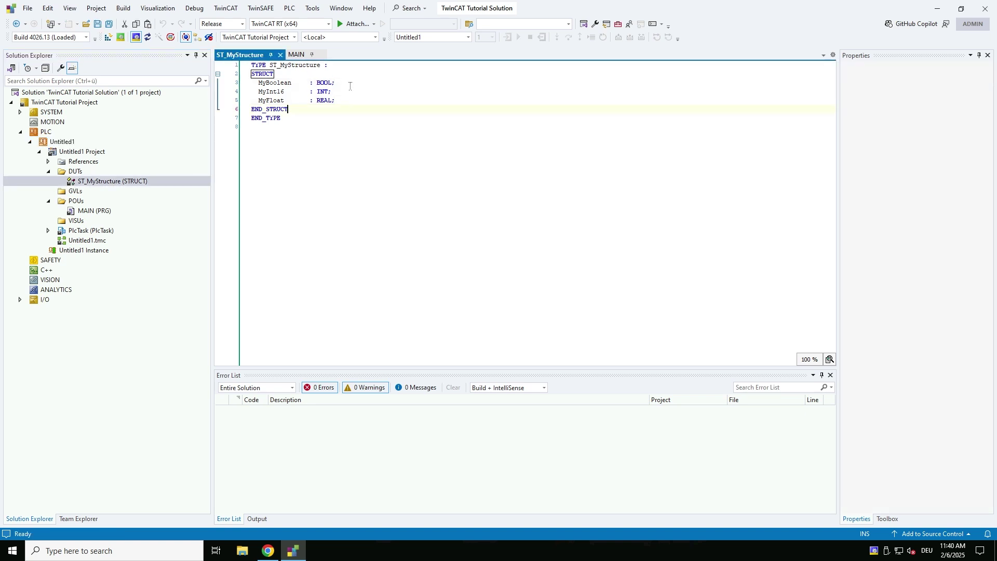
{"action": "left_click", "coordinate": [285, 92]}
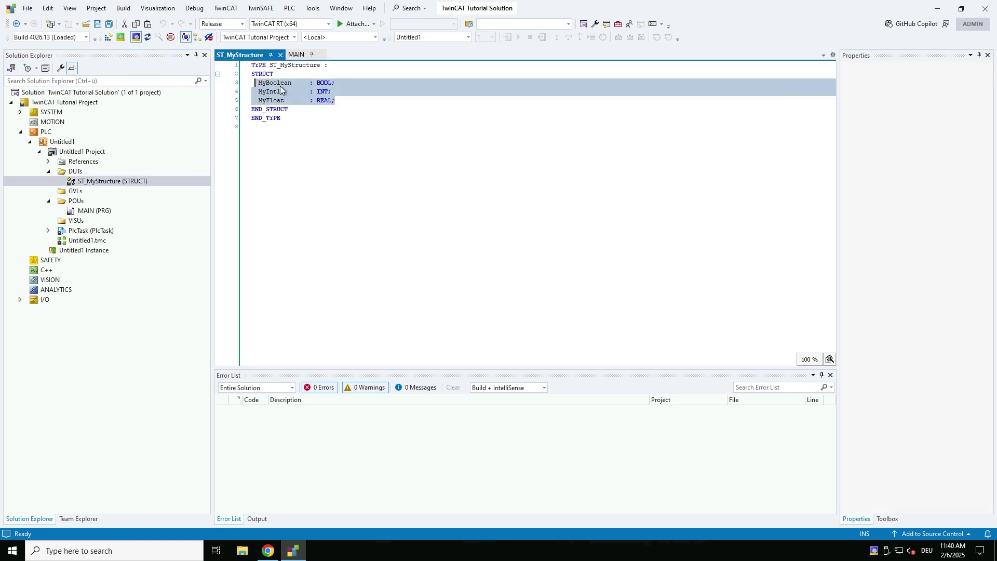
{"action": "double_click", "coordinate": [275, 83]}
{"action": "double_click", "coordinate": [271, 92]}
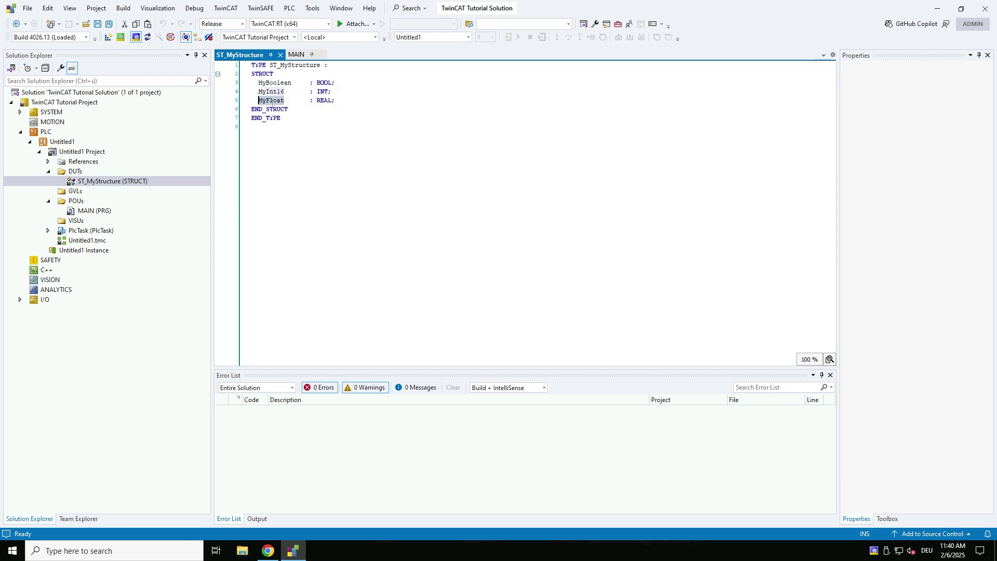
Open the MAIN program and highlight its fbTimer declaration and program body.
{"action": "left_click", "coordinate": [94, 210]}
{"action": "double_click", "coordinate": [88, 211]}
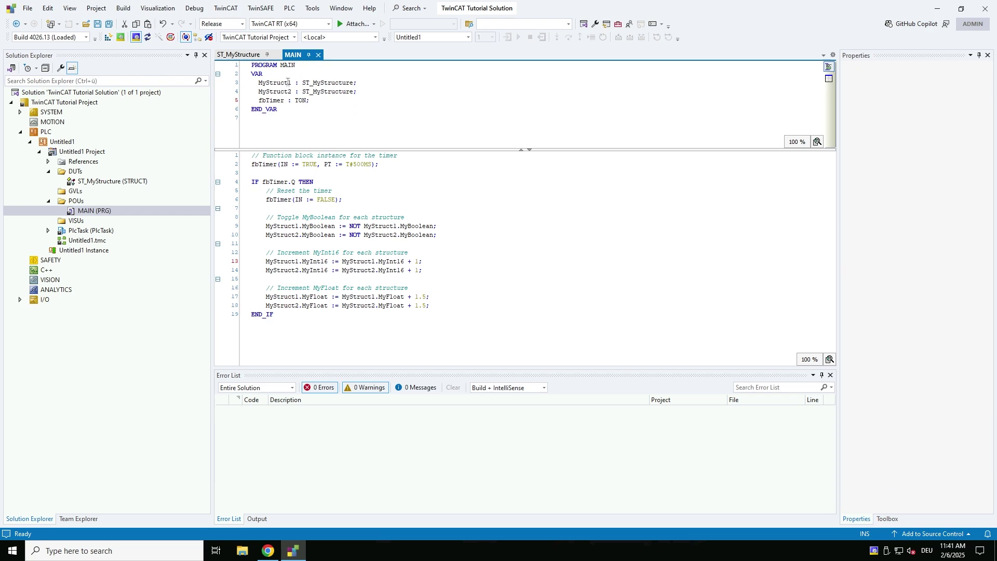
{"action": "left_click_drag", "start_coordinate": [314, 100], "coordinate": [259, 99]}
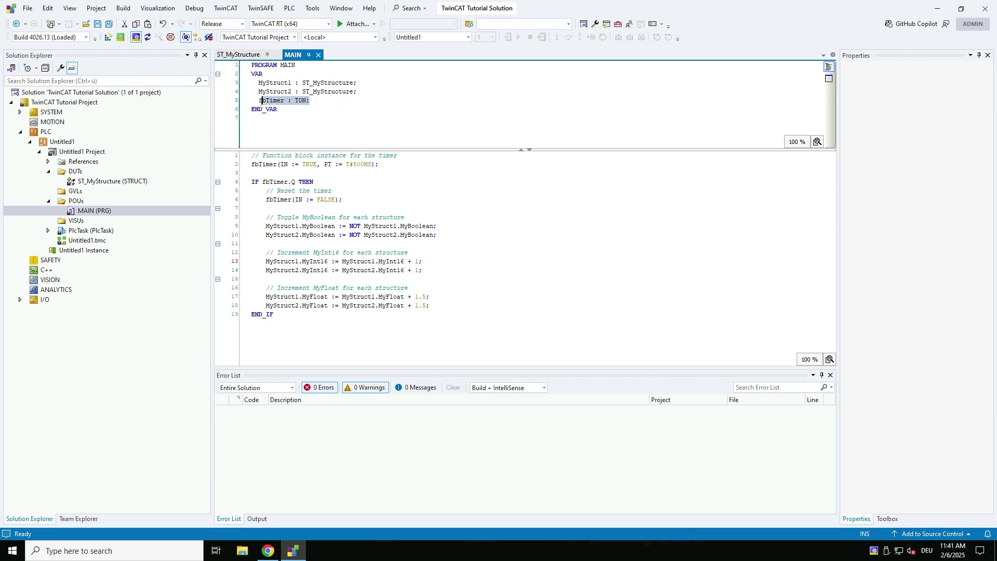
{"action": "left_click_drag", "start_coordinate": [252, 155], "coordinate": [326, 316]}
{"action": "left_click", "coordinate": [326, 337]}
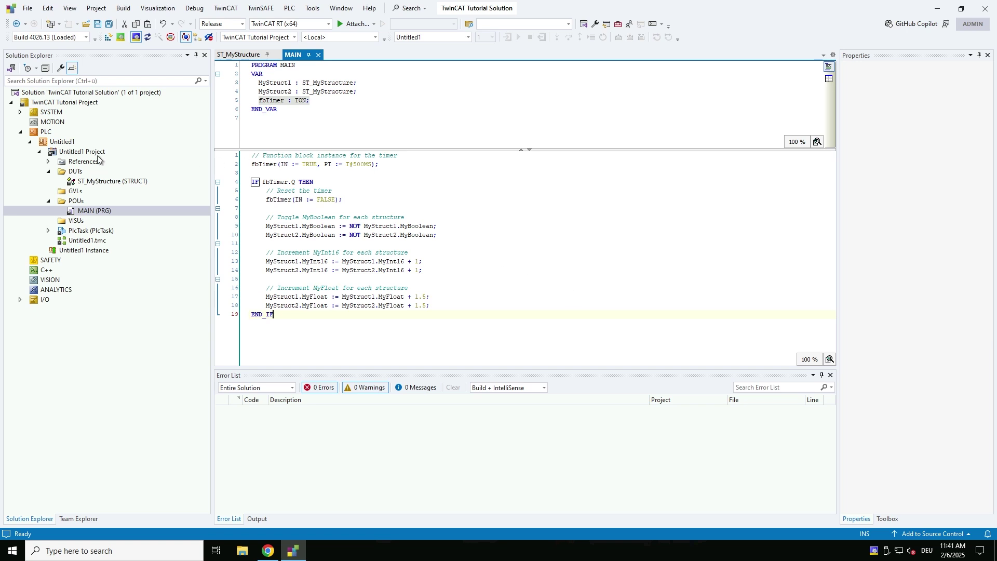
Activate the Untitled1 configuration, restart TwinCAT in Run Mode, and return to MAIN.
{"action": "double_click", "coordinate": [61, 142]}
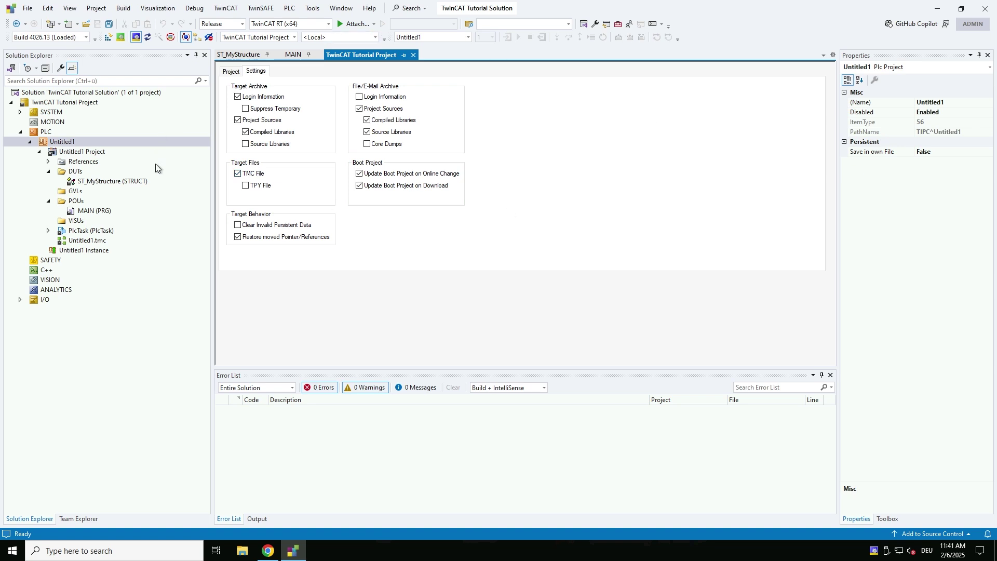
{"action": "left_click", "coordinate": [110, 38]}
{"action": "left_click", "coordinate": [489, 302]}
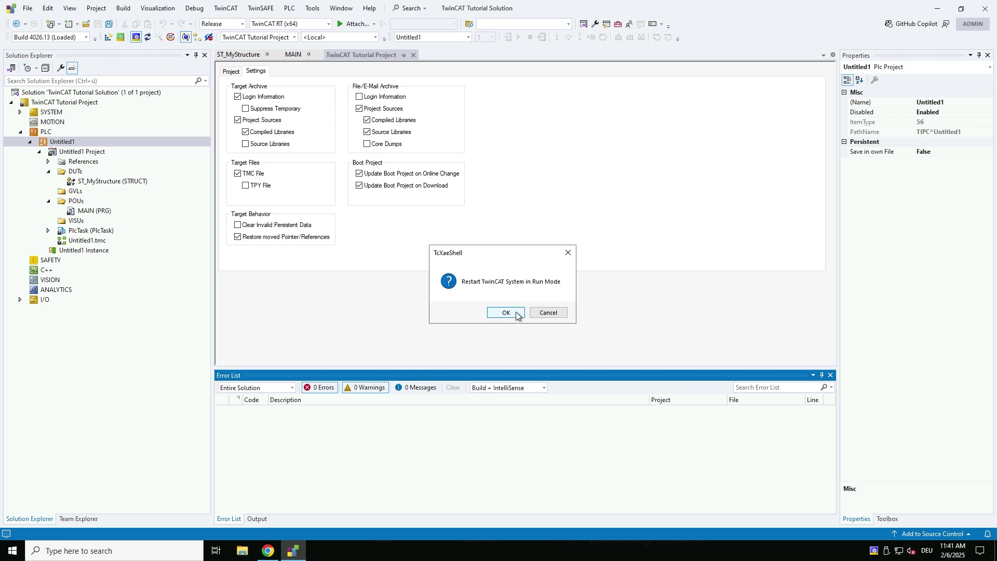
{"action": "left_click", "coordinate": [514, 313]}
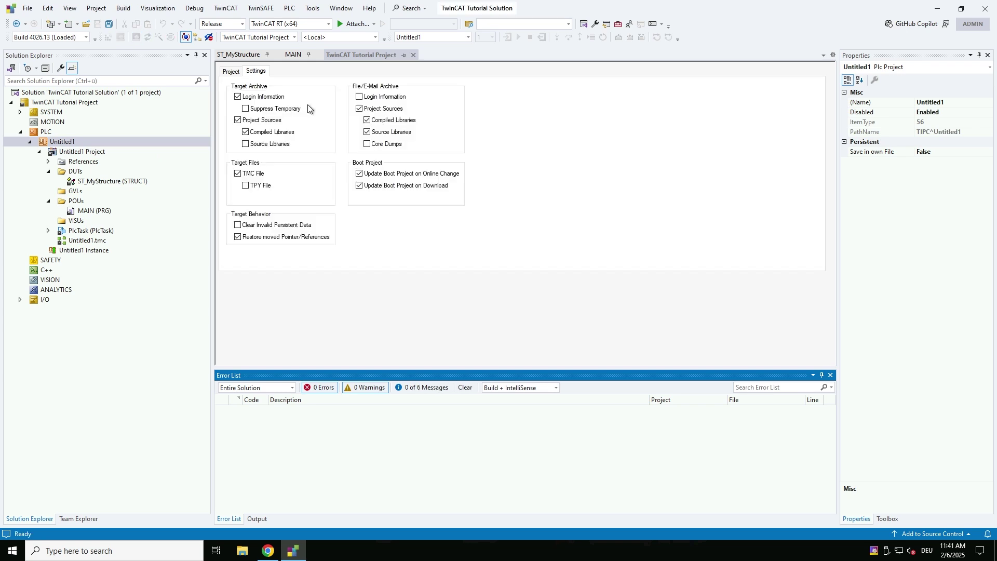
{"action": "left_click", "coordinate": [294, 54]}
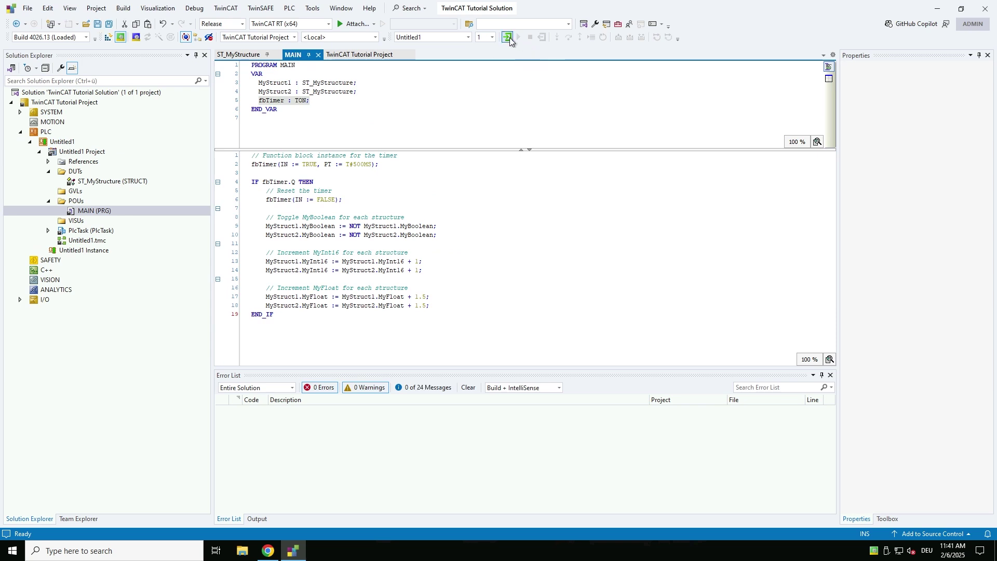
Log in to the PLC and expand MyStruct1 and MyStruct2 to show their live members.
{"action": "left_click", "coordinate": [509, 38]}
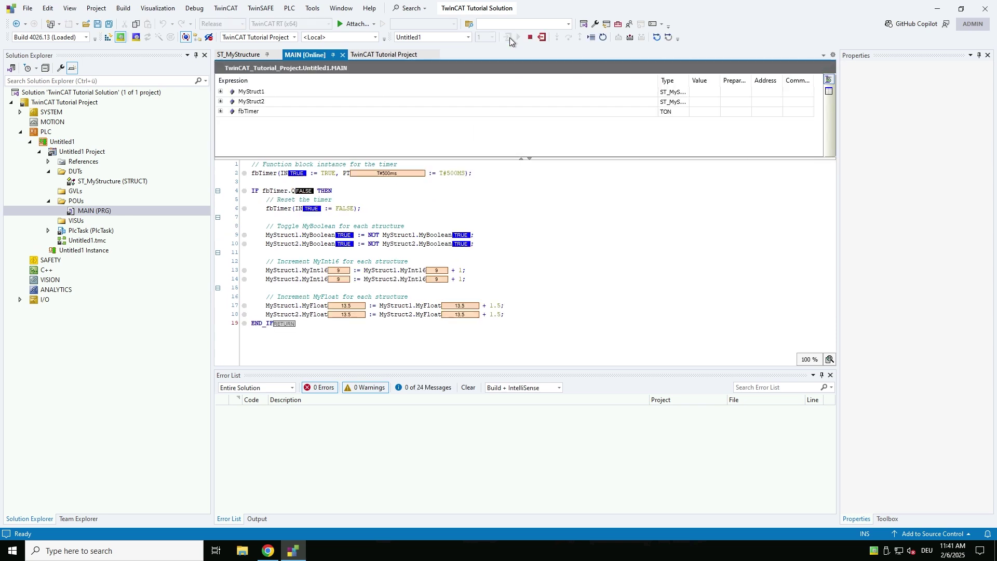
{"action": "left_click", "coordinate": [221, 91]}
{"action": "left_click", "coordinate": [222, 131]}
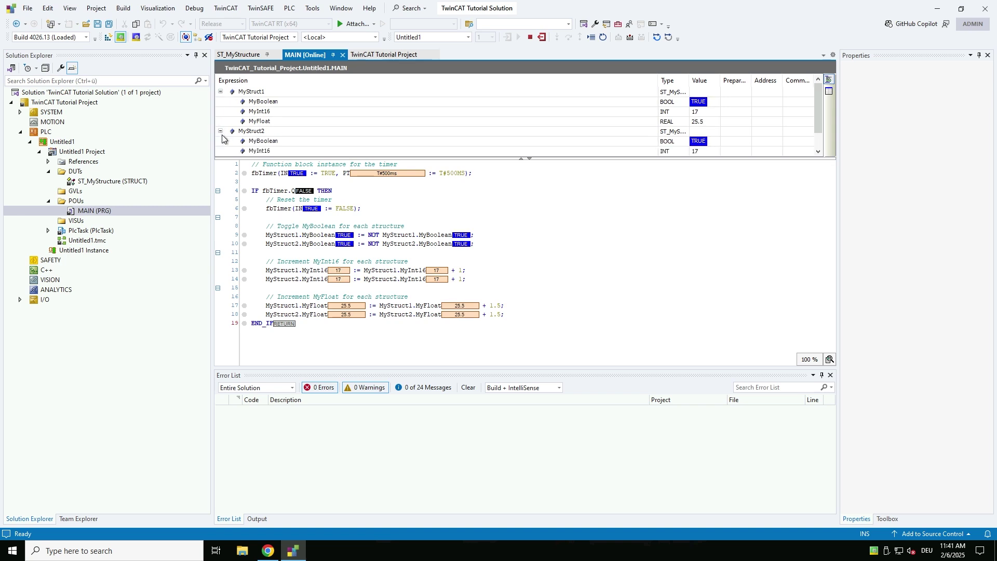
{"action": "left_click_drag", "start_coordinate": [257, 156], "coordinate": [253, 201]}
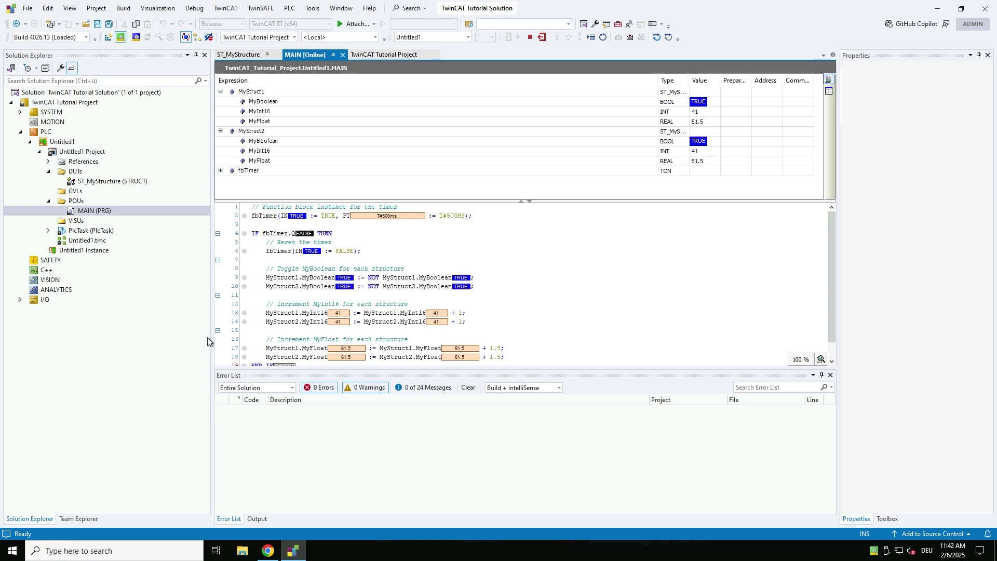
Launch TF6100 OPC UA SampleClient by searching 'Sample' in the Start menu.
{"action": "left_click", "coordinate": [19, 552]}
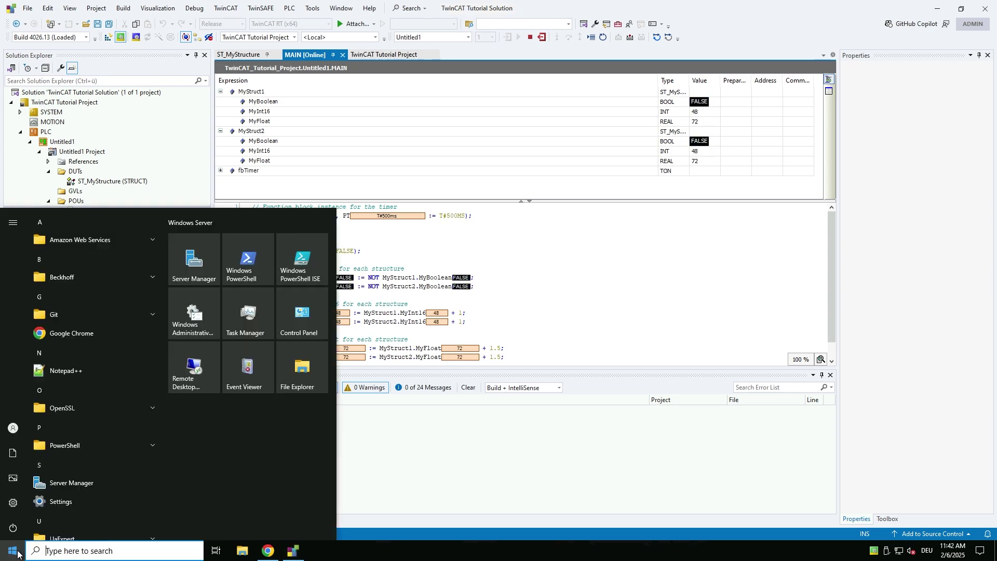
{"action": "type", "text": "Twin"}
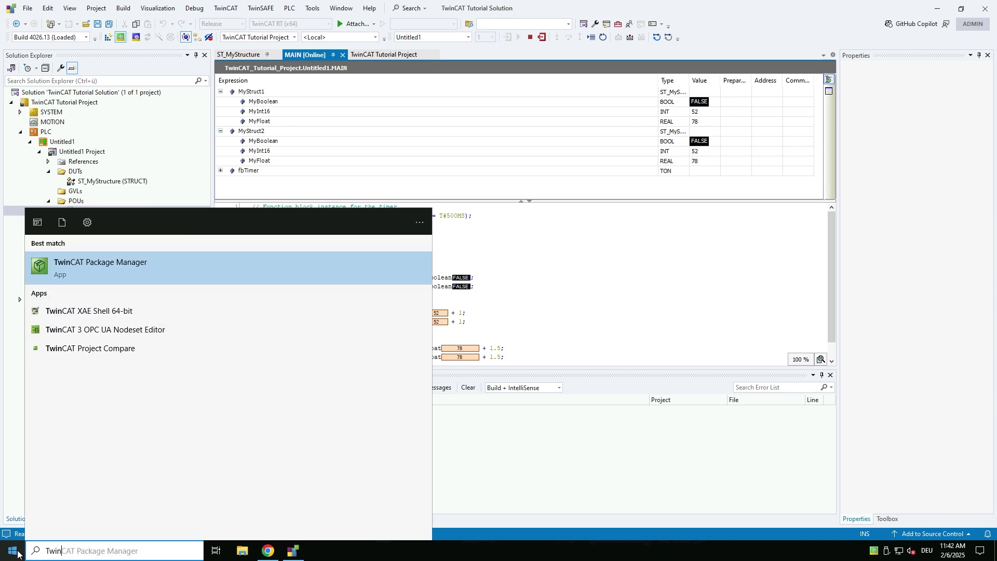
{"action": "key", "text": "BackSpace"}
{"action": "key", "text": "BackSpace"}
{"action": "key", "text": "BackSpace"}
{"action": "type", "text": "Sample"}
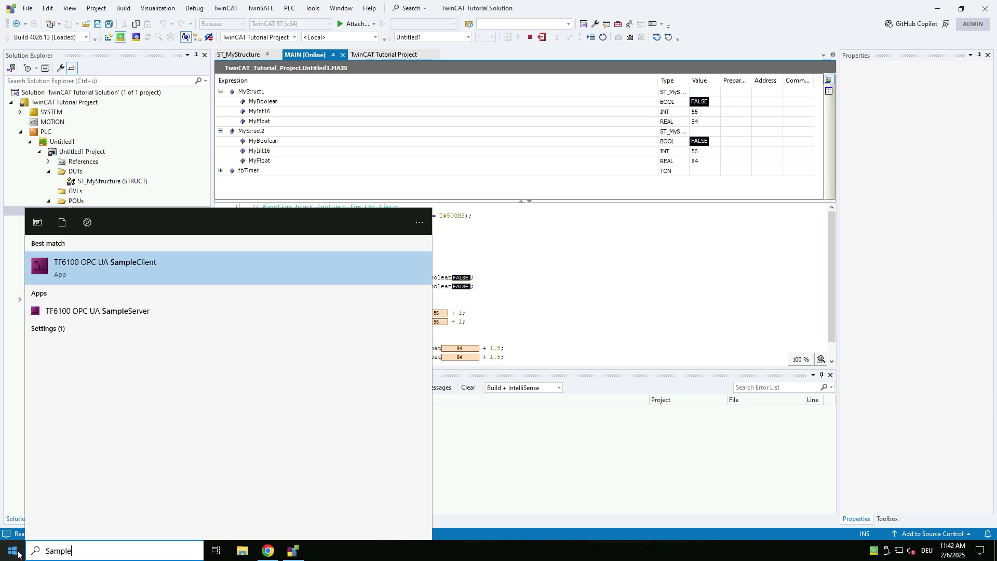
{"action": "key", "text": "Return"}
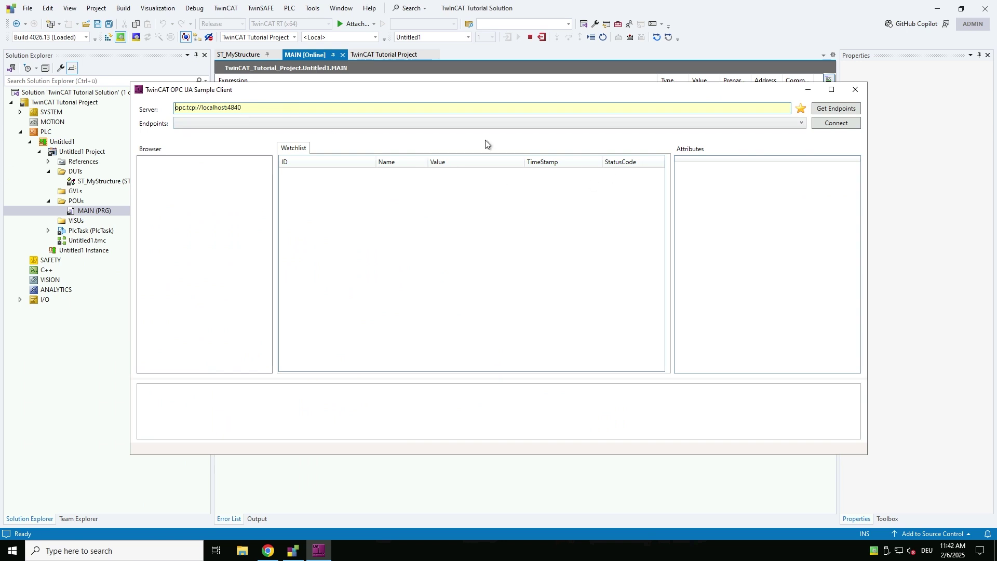
Get endpoints from opc.tcp://localhost:4840, connect, and enter Username/Password credentials.
{"action": "left_click", "coordinate": [835, 109]}
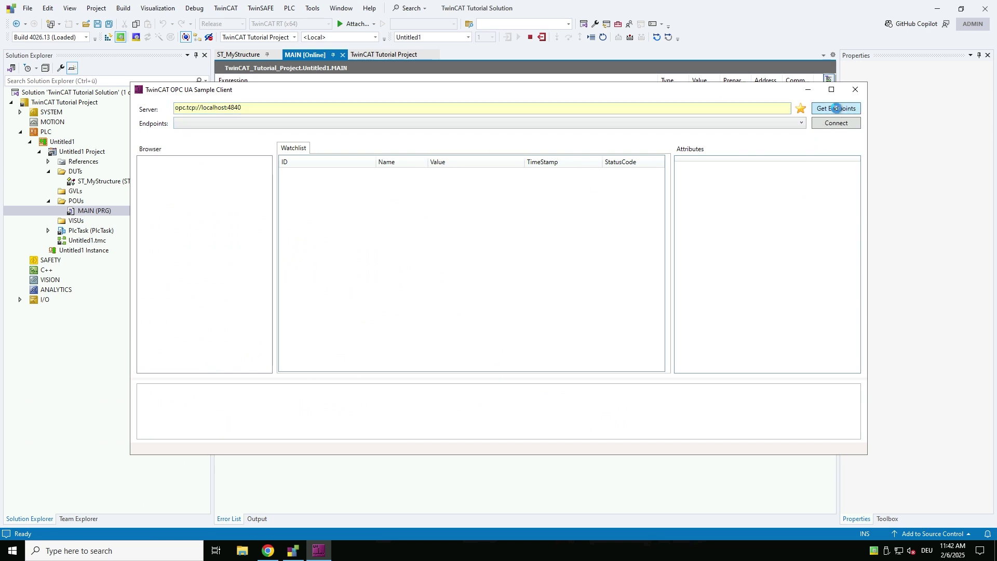
{"action": "left_click", "coordinate": [804, 123]}
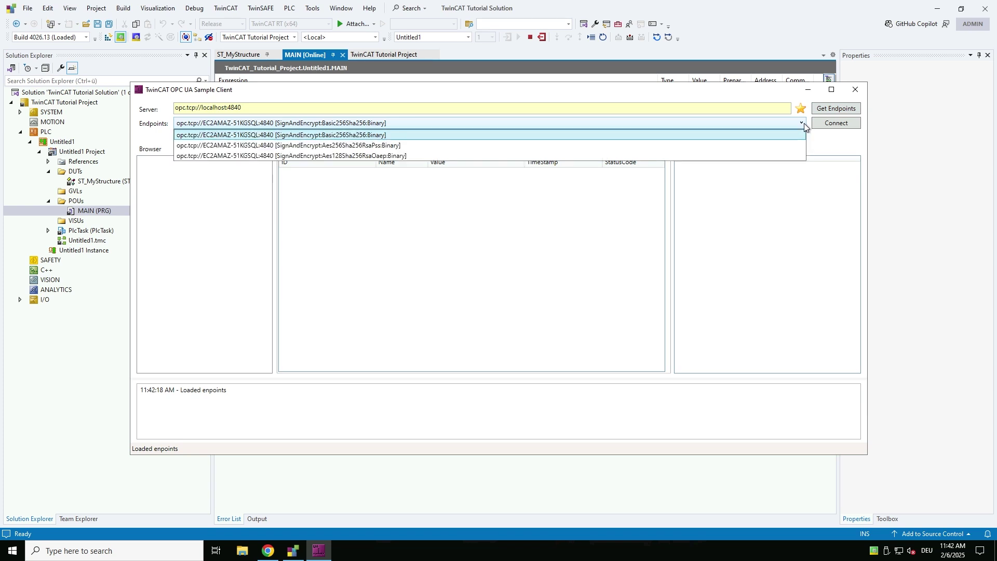
{"action": "left_click", "coordinate": [803, 123]}
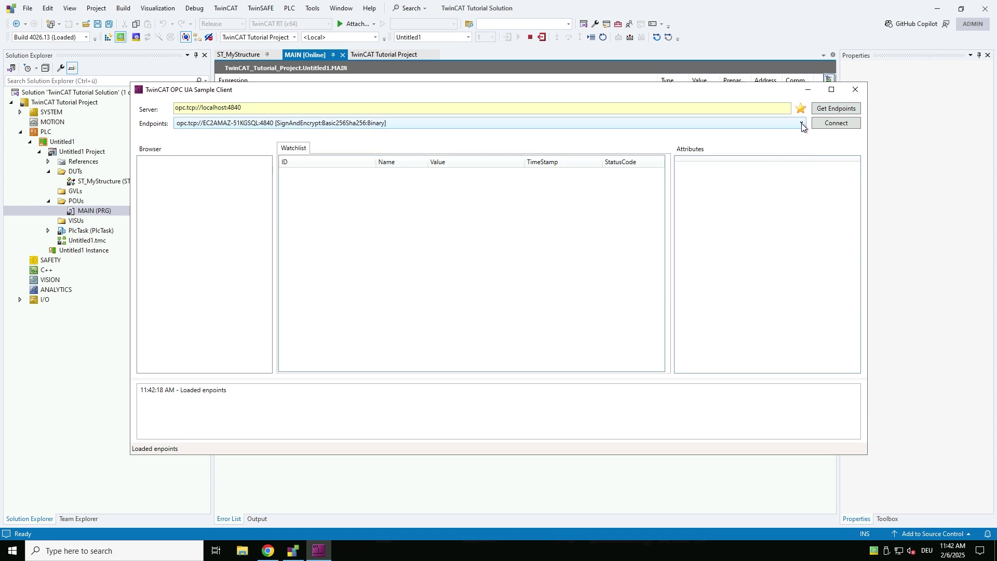
{"action": "left_click", "coordinate": [835, 124]}
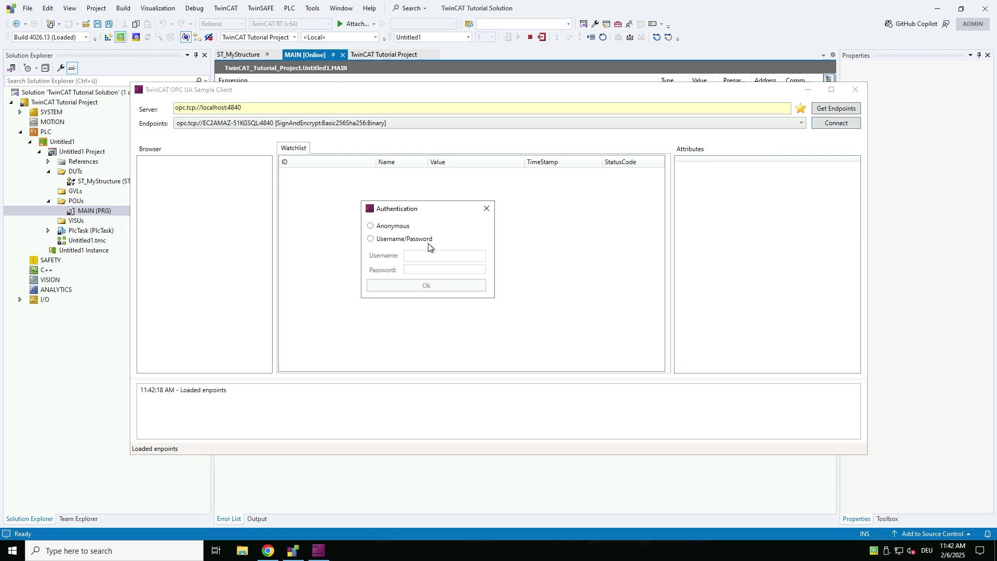
{"action": "left_click", "coordinate": [389, 239]}
{"action": "type", "text": "Tce"}
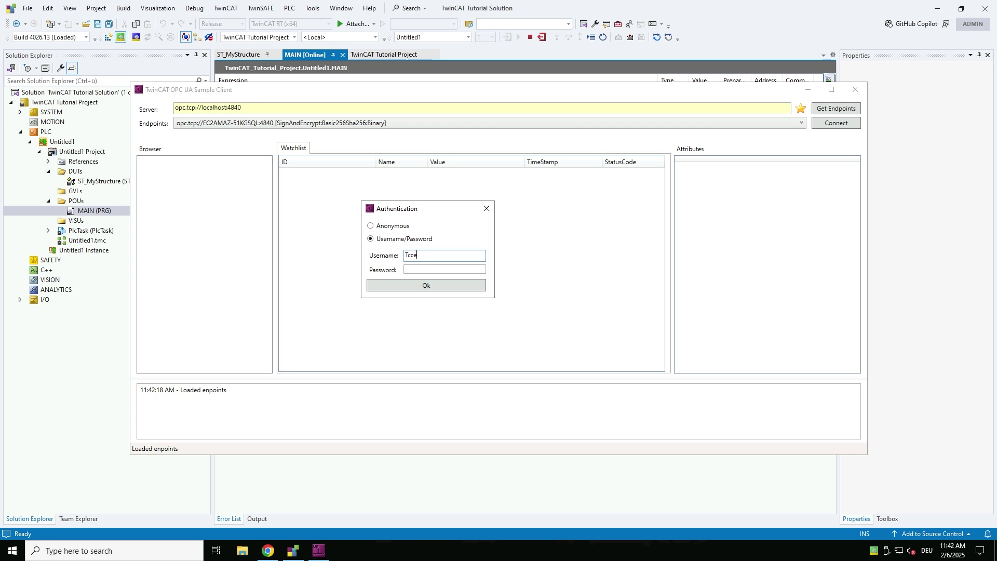
{"action": "type", "text": "_OpcU"}
{"action": "type", "text": "a"}
{"action": "key", "text": "Tab"}
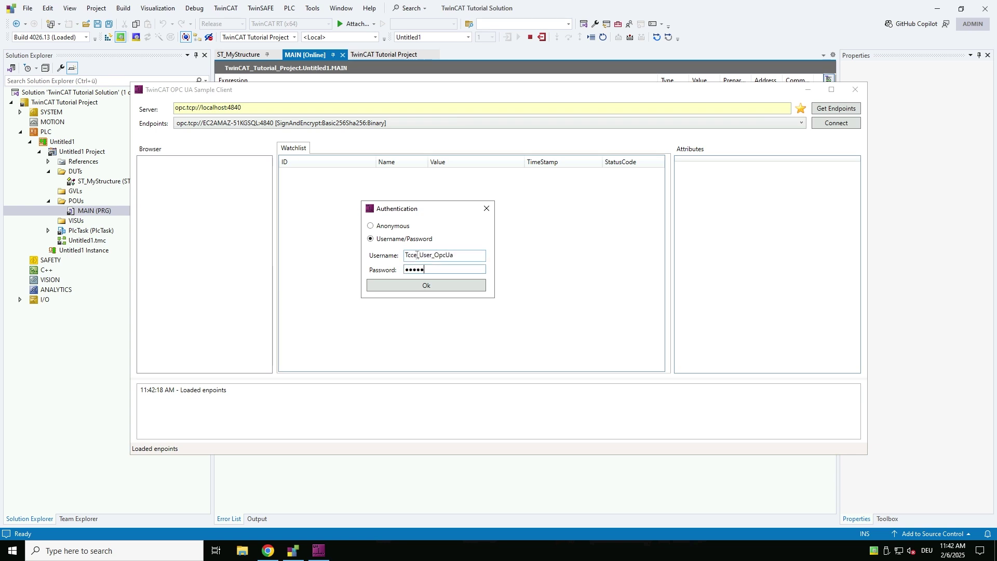
Confirm the credentials, then expand Objects and PLC1 in the Browser tree.
{"action": "left_click", "coordinate": [425, 287]}
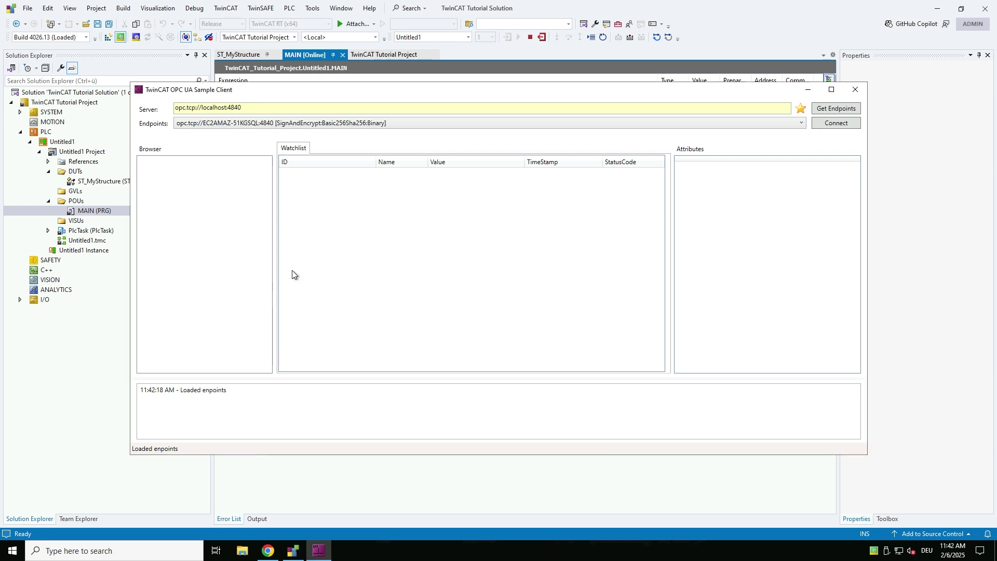
{"action": "left_click", "coordinate": [154, 161]}
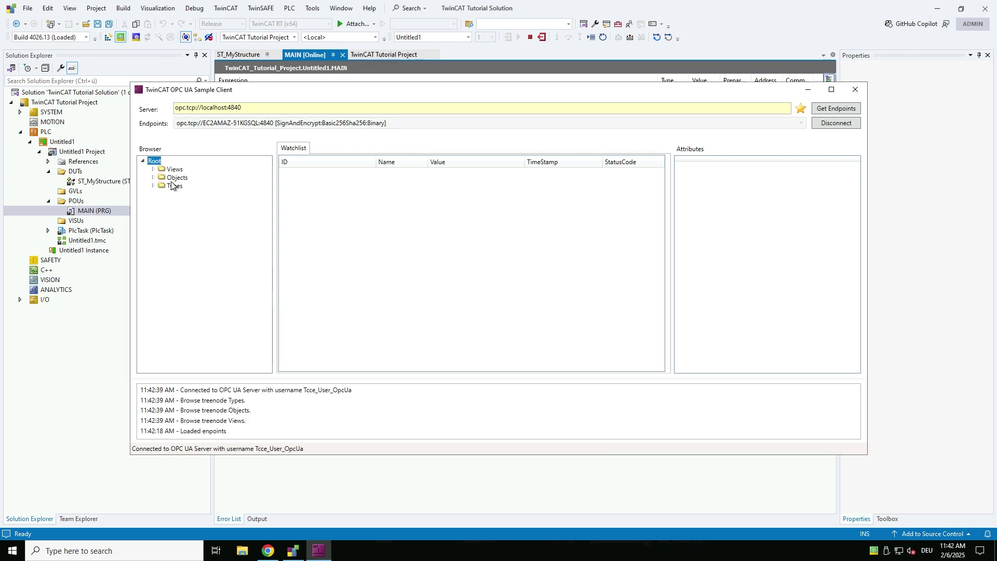
{"action": "left_click", "coordinate": [154, 178]}
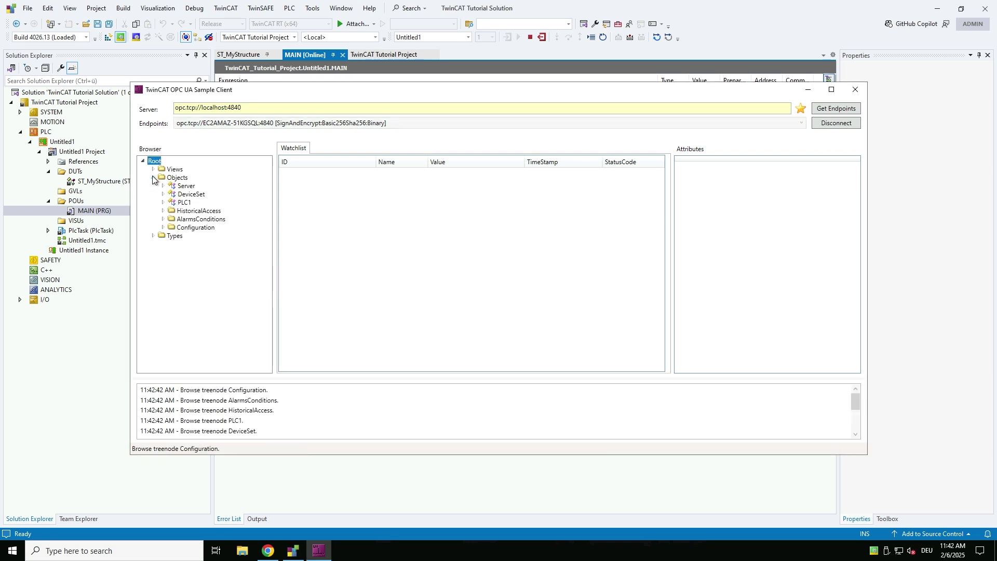
{"action": "left_click", "coordinate": [166, 202]}
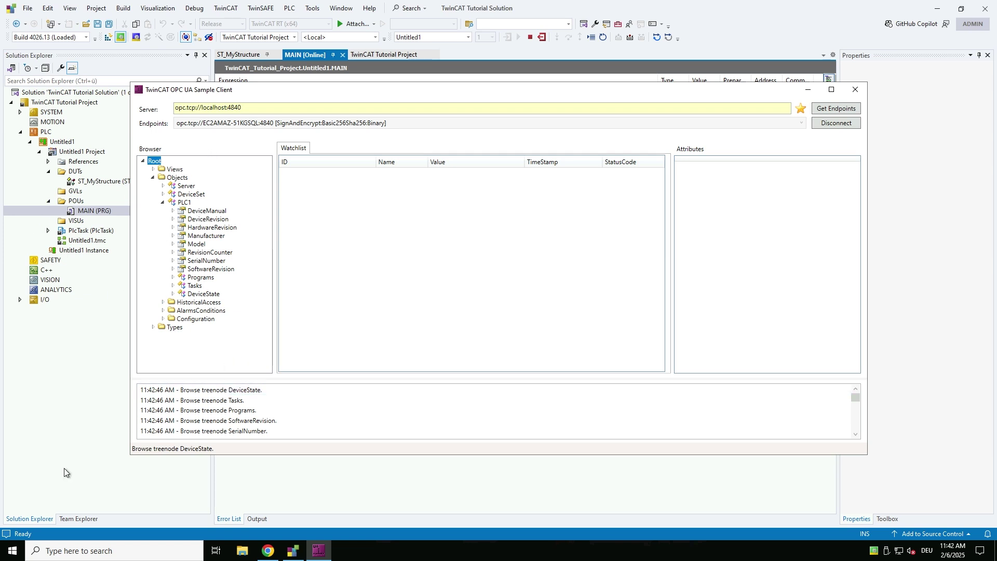
{"action": "left_click", "coordinate": [12, 550]}
{"action": "type", "text": "Nodese"}
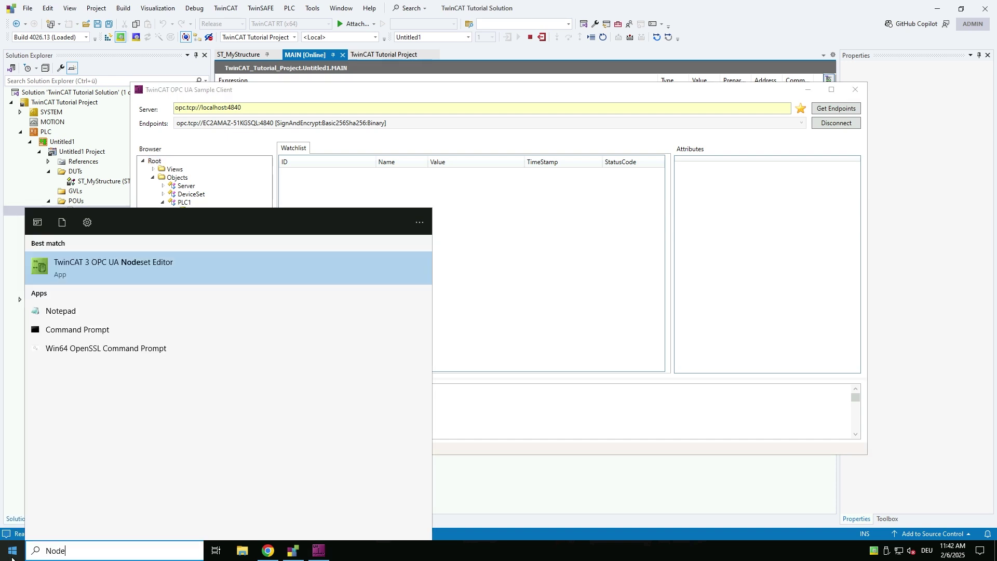
Launch the Nodeset Editor from the search result and move its window into position.
{"action": "key", "text": "Return"}
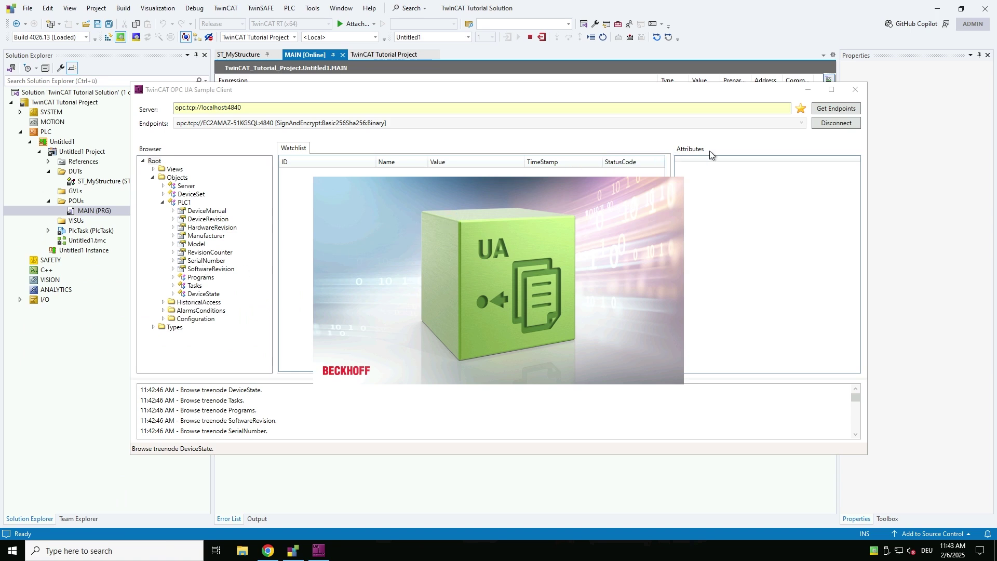
{"action": "left_click", "coordinate": [918, 154]}
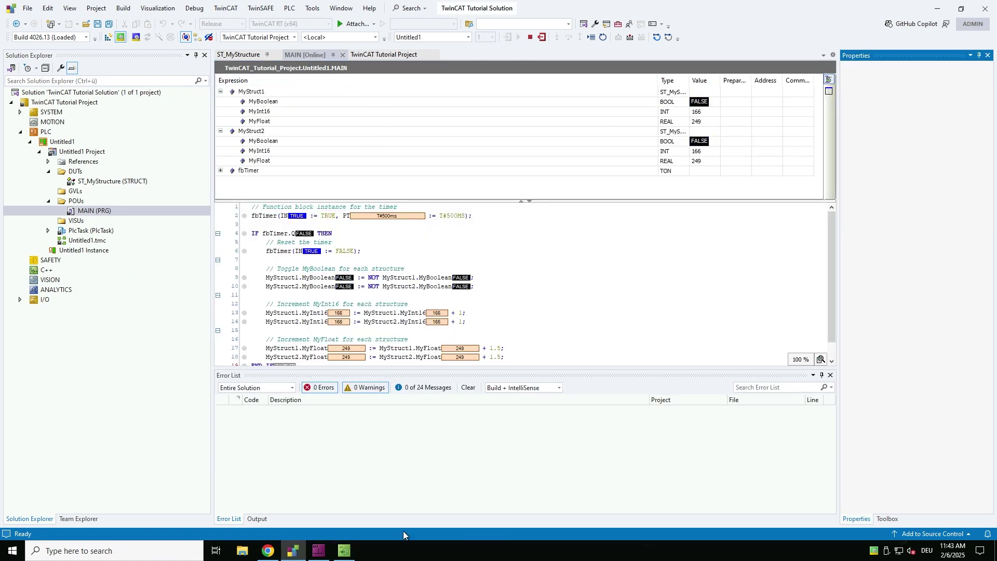
{"action": "left_click", "coordinate": [345, 552]}
{"action": "left_click_drag", "start_coordinate": [484, 89], "coordinate": [467, 44]}
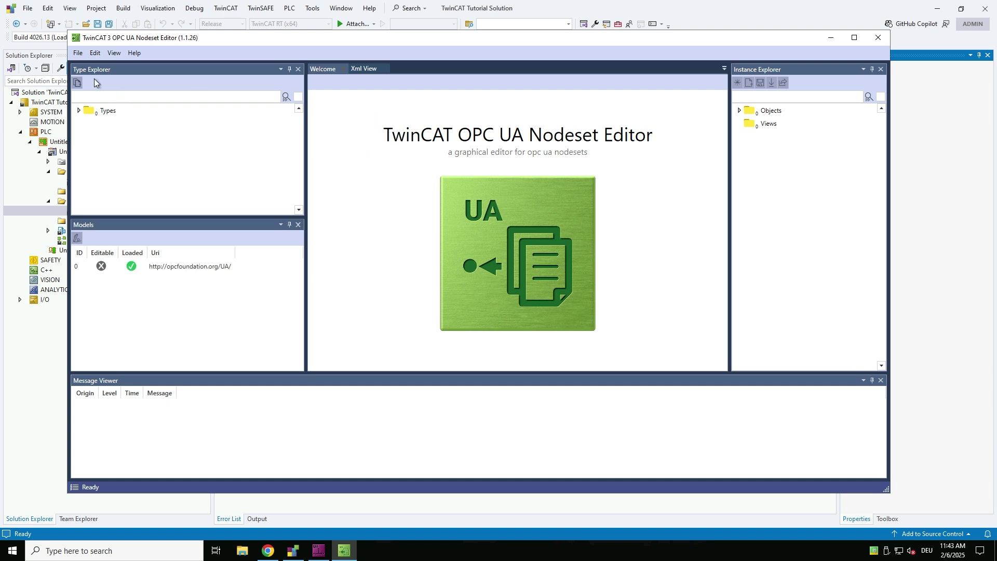
Create project TwinCAT_Nodeset_Project_01, keeping the default nodeset name and namespace URI.
{"action": "left_click", "coordinate": [81, 54]}
{"action": "mouse_move", "coordinate": [92, 66]}
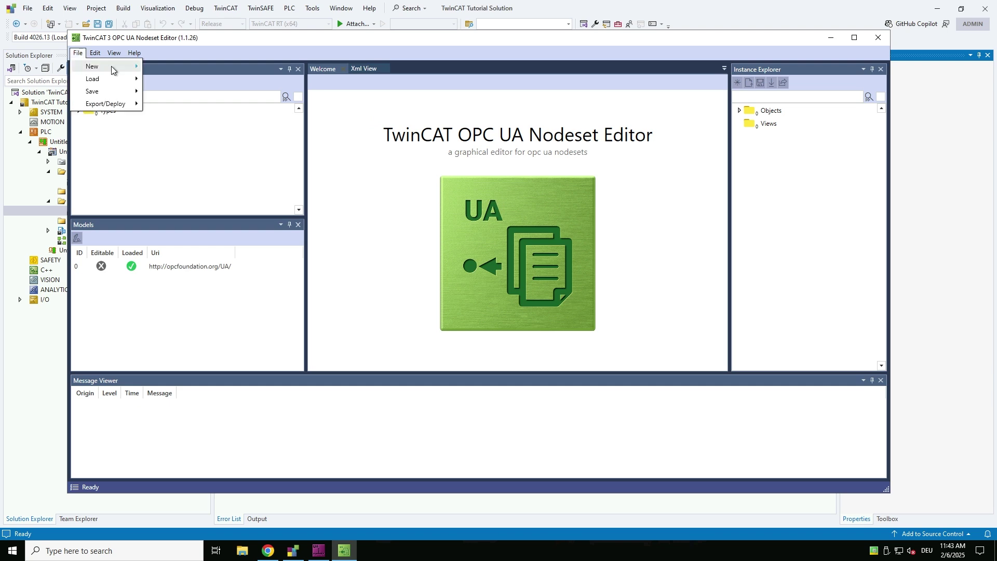
{"action": "left_click", "coordinate": [166, 68]}
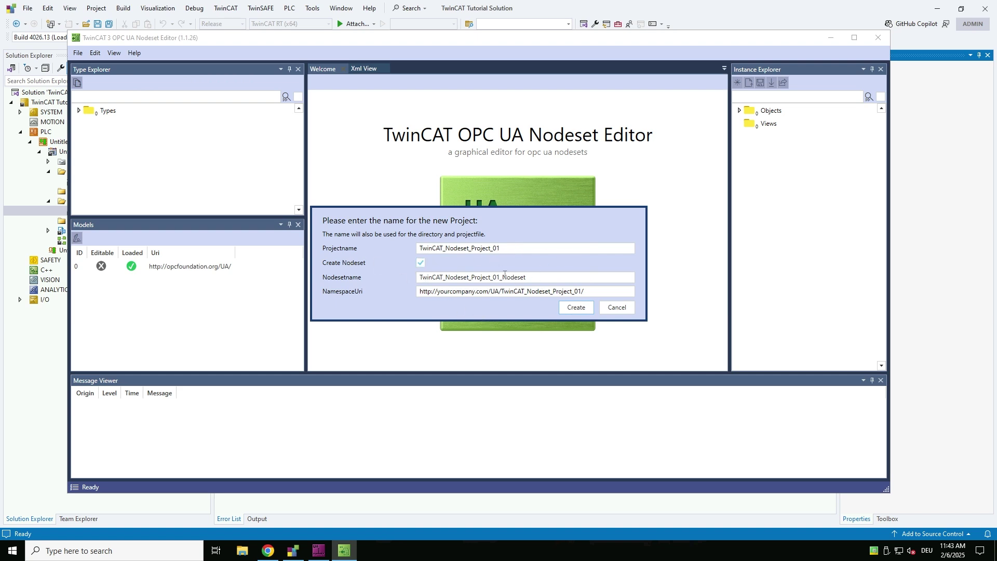
{"action": "left_click_drag", "start_coordinate": [511, 277], "coordinate": [422, 278]}
{"action": "left_click_drag", "start_coordinate": [601, 292], "coordinate": [411, 292]}
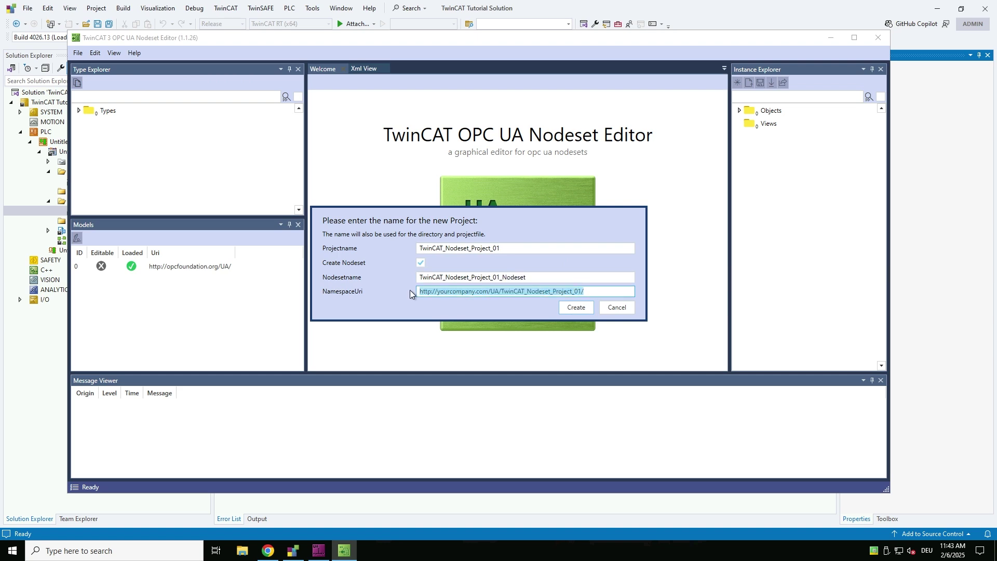
{"action": "left_click", "coordinate": [582, 307]}
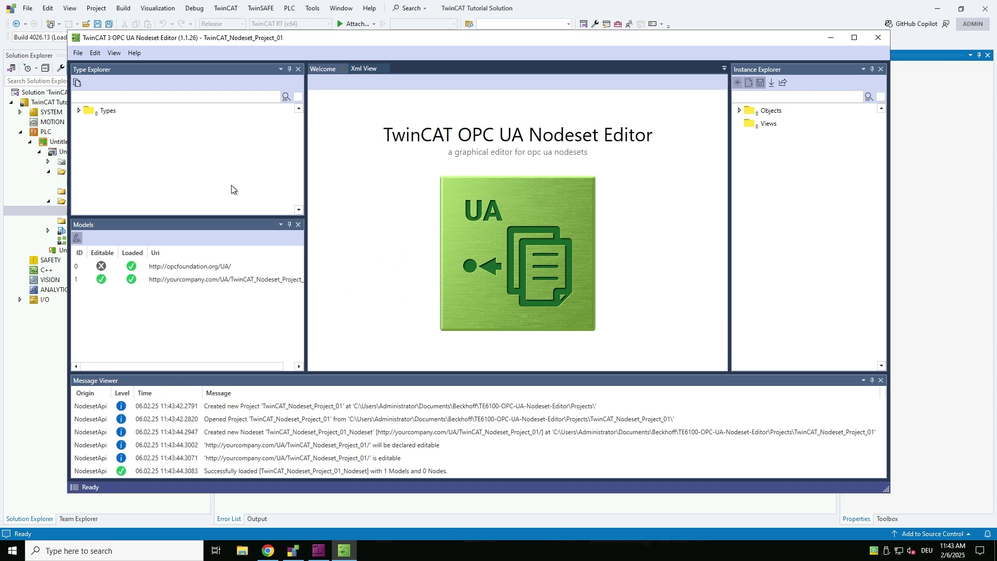
Add a folder under Objects, rename it MyStruct1, and save.
{"action": "left_click", "coordinate": [739, 111]}
{"action": "left_click", "coordinate": [780, 111]}
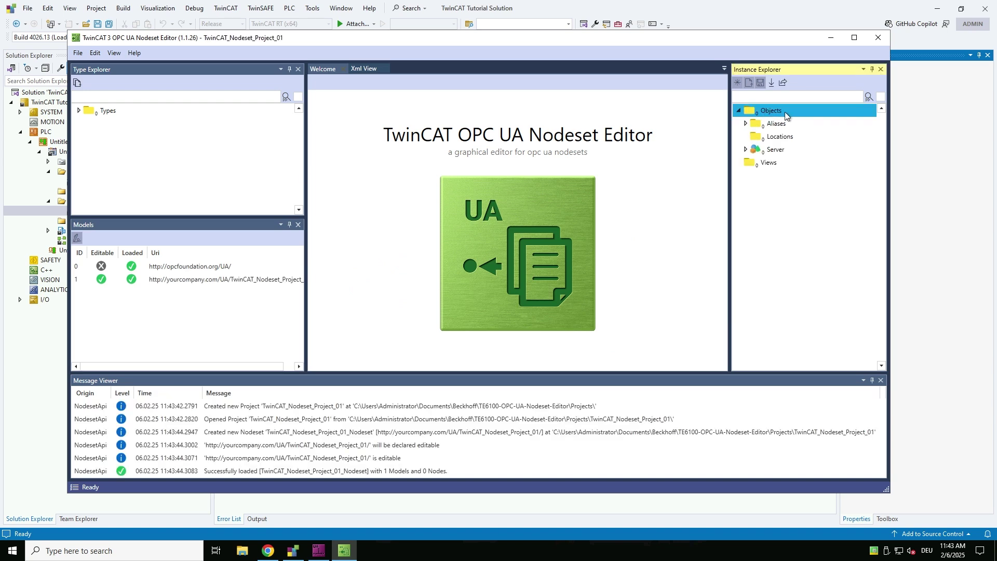
{"action": "right_click", "coordinate": [780, 115]}
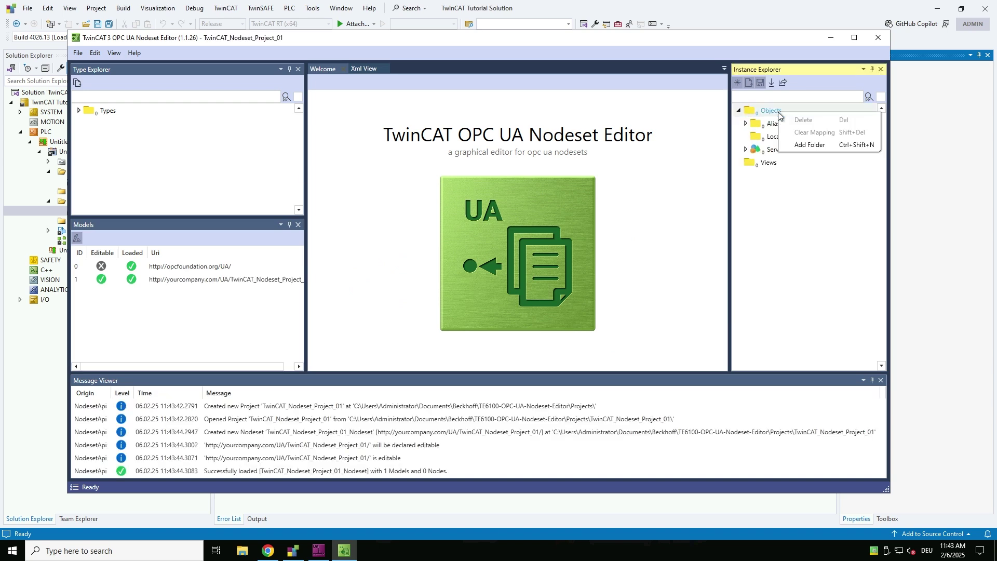
{"action": "left_click", "coordinate": [811, 144]}
{"action": "left_click", "coordinate": [782, 149]}
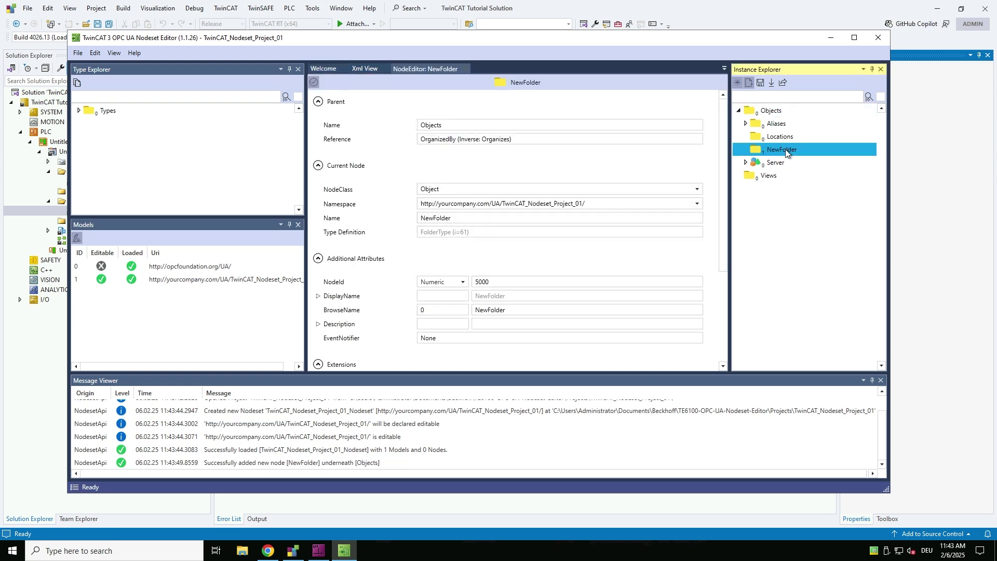
{"action": "left_click", "coordinate": [467, 239]}
{"action": "left_click", "coordinate": [464, 218]}
{"action": "double_click", "coordinate": [435, 217]}
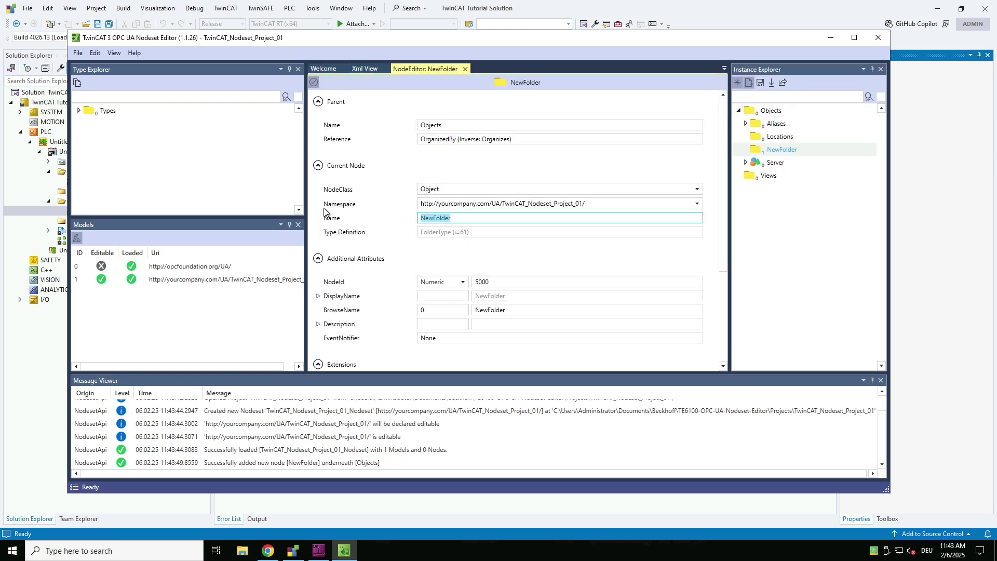
{"action": "type", "text": "MyStruct1"}
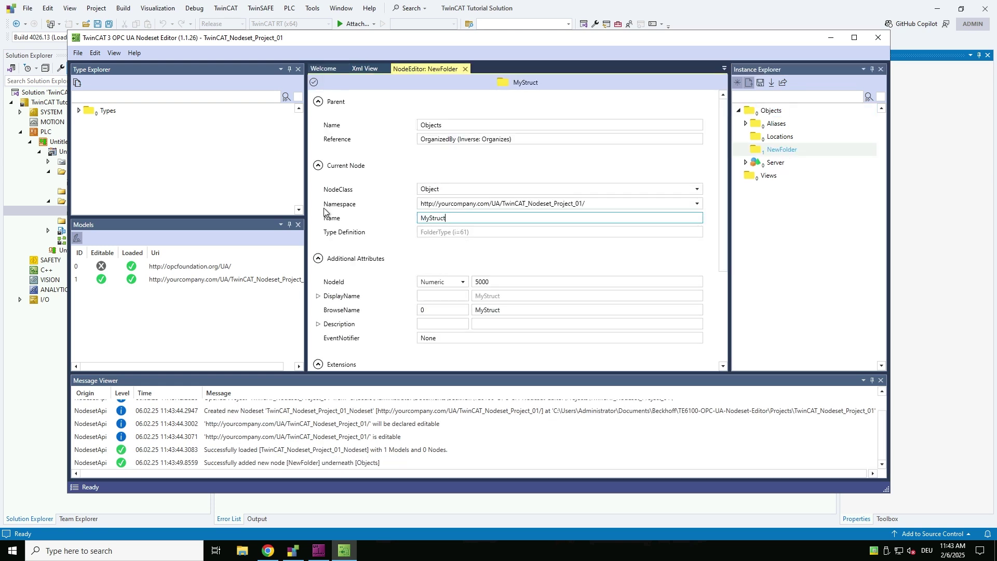
{"action": "left_click", "coordinate": [315, 83]}
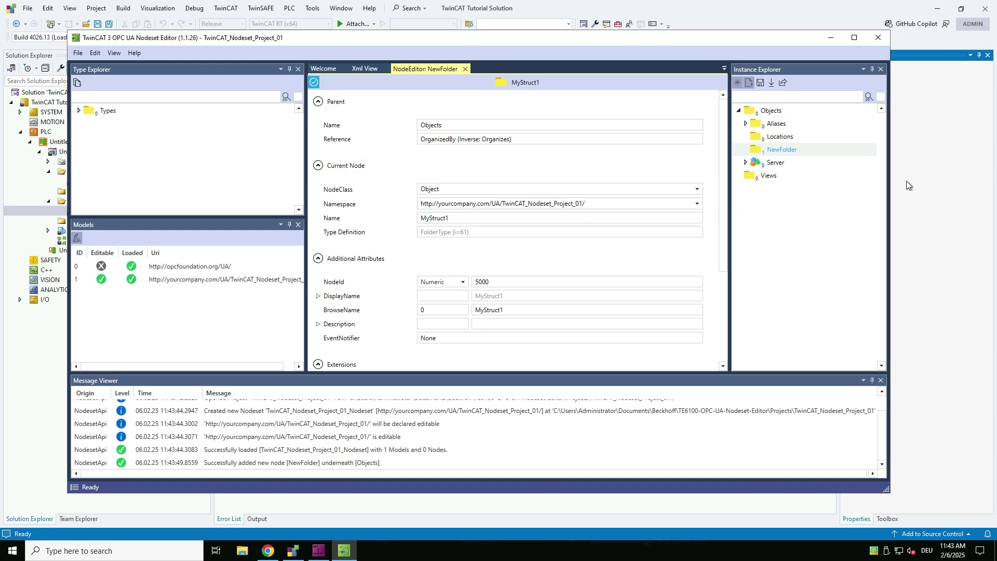
Add a second folder under Objects named MyStruct2 and save.
{"action": "right_click", "coordinate": [778, 113]}
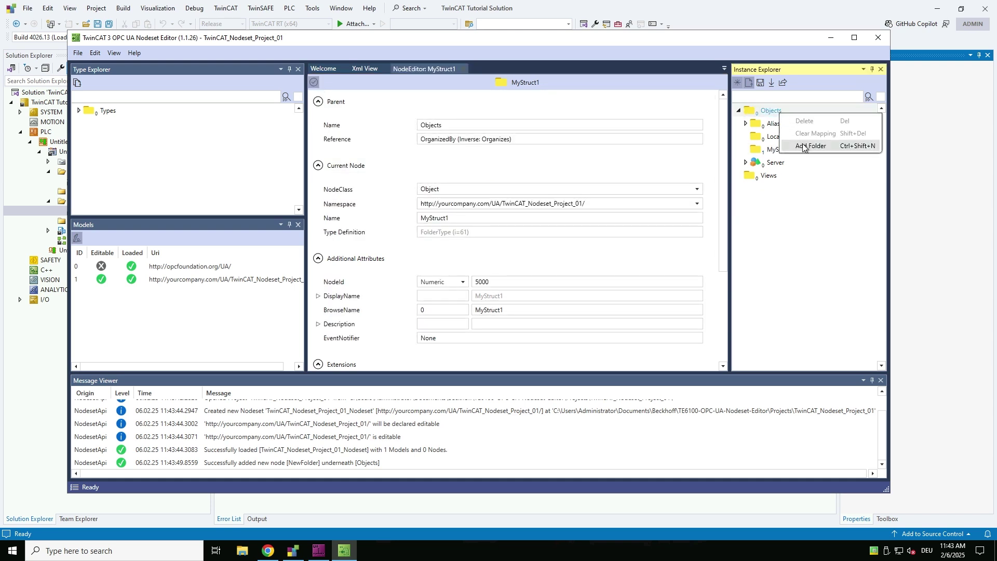
{"action": "left_click", "coordinate": [803, 144]}
{"action": "double_click", "coordinate": [436, 218]}
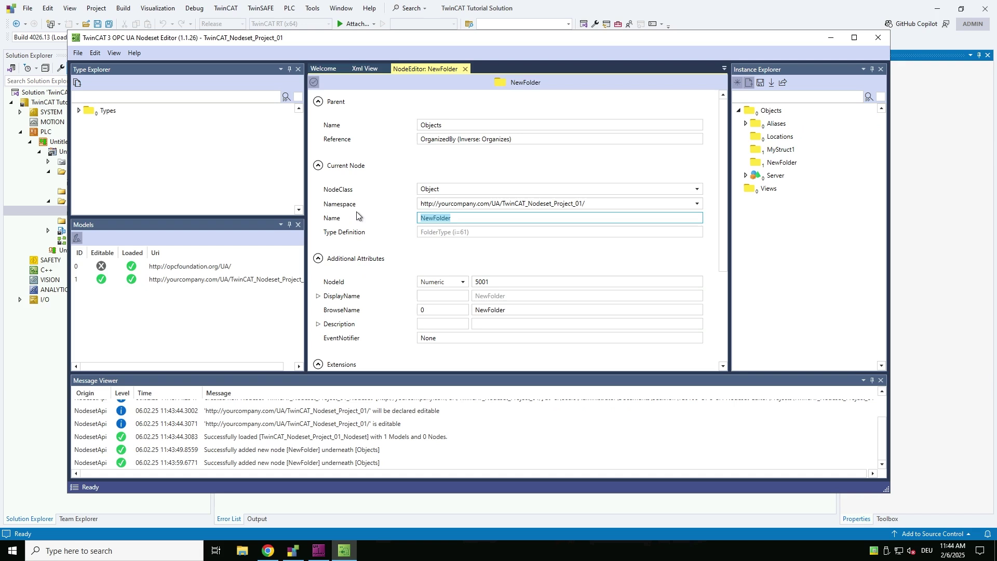
{"action": "type", "text": "MyStruct2"}
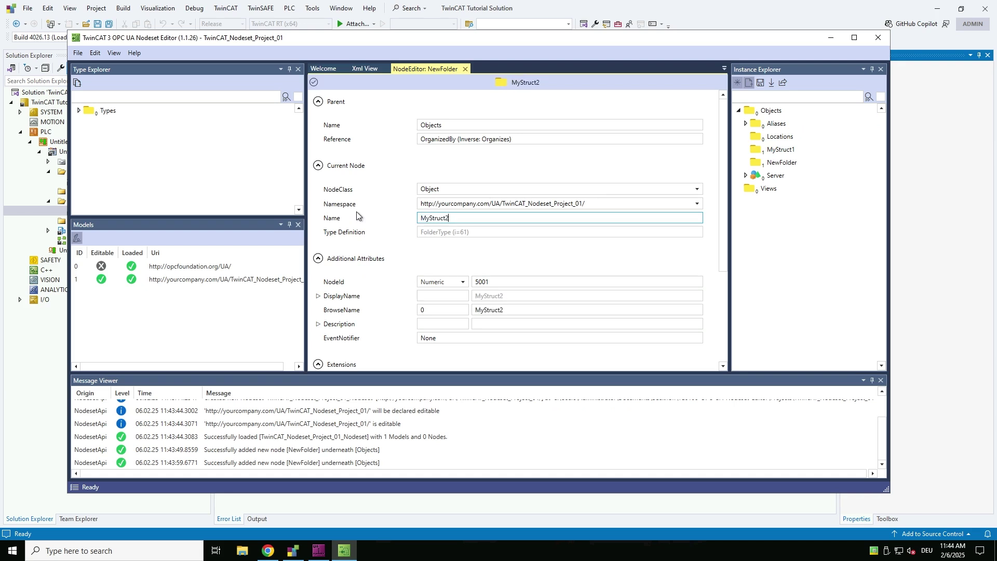
{"action": "left_click", "coordinate": [315, 82]}
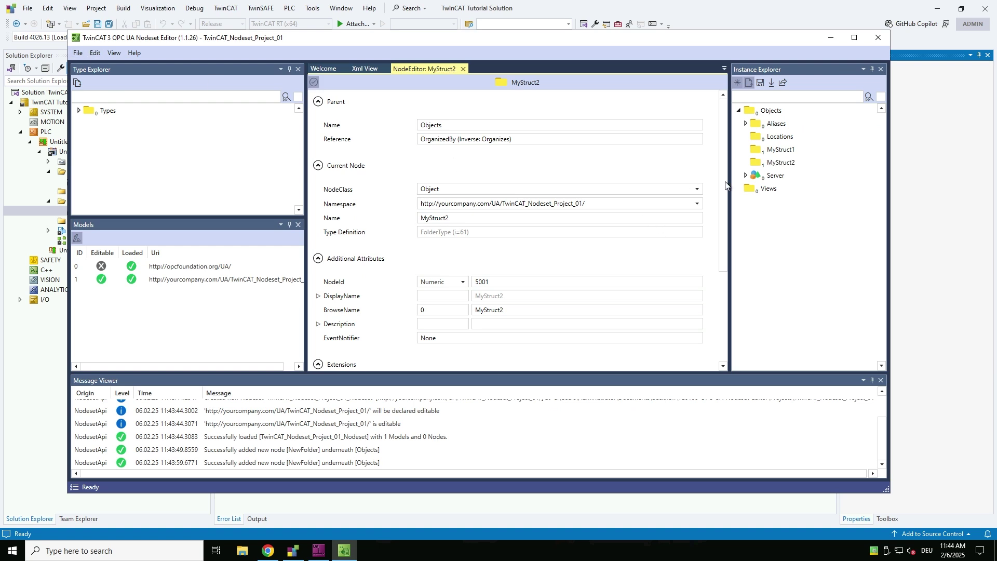
Expand Types > DataTypes > BaseDataType and drop Boolean onto MyStruct1 as InstanceOfBoolean.
{"action": "left_click", "coordinate": [80, 111]}
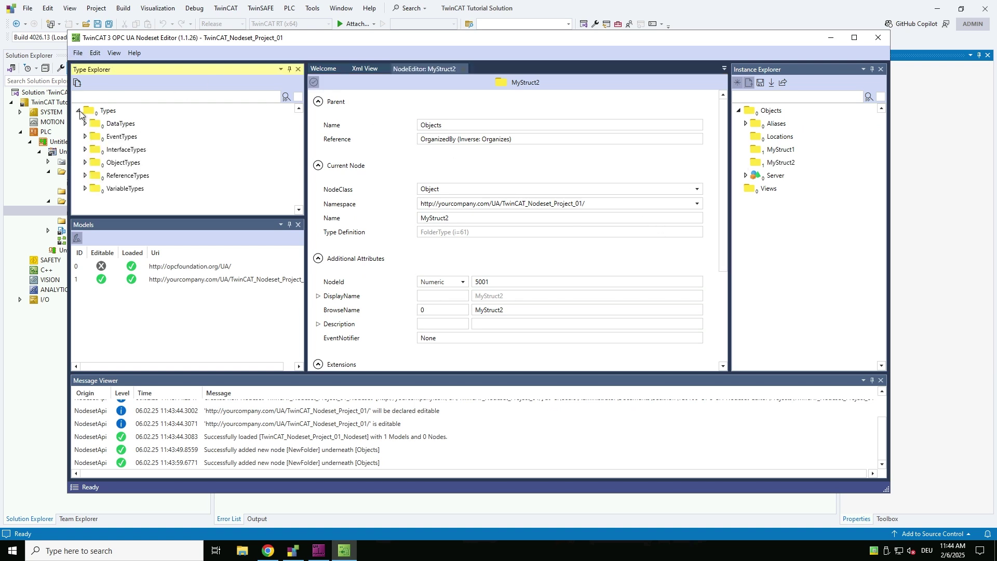
{"action": "left_click", "coordinate": [85, 124]}
{"action": "left_click", "coordinate": [93, 137]}
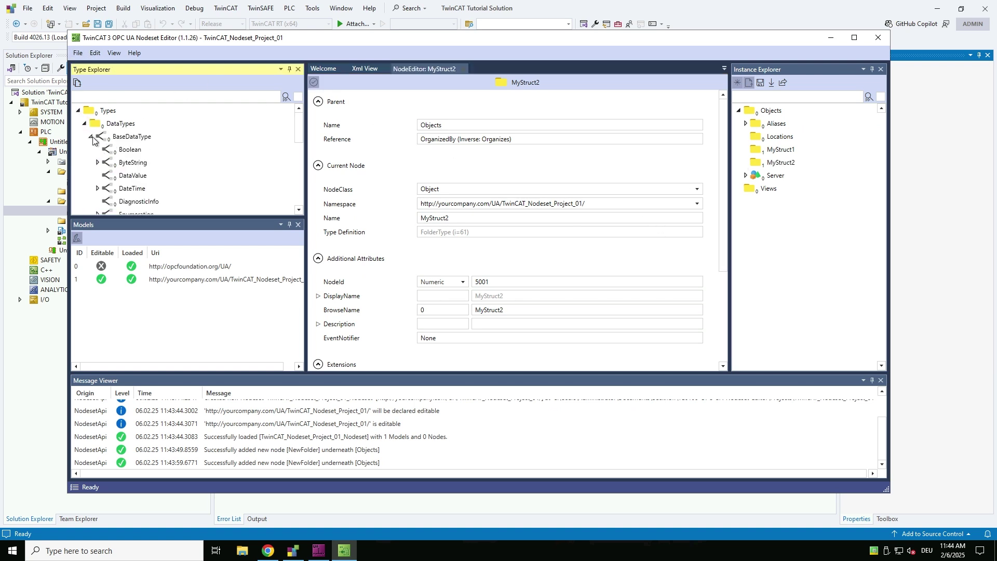
{"action": "left_click_drag", "start_coordinate": [590, 237], "coordinate": [590, 235]}
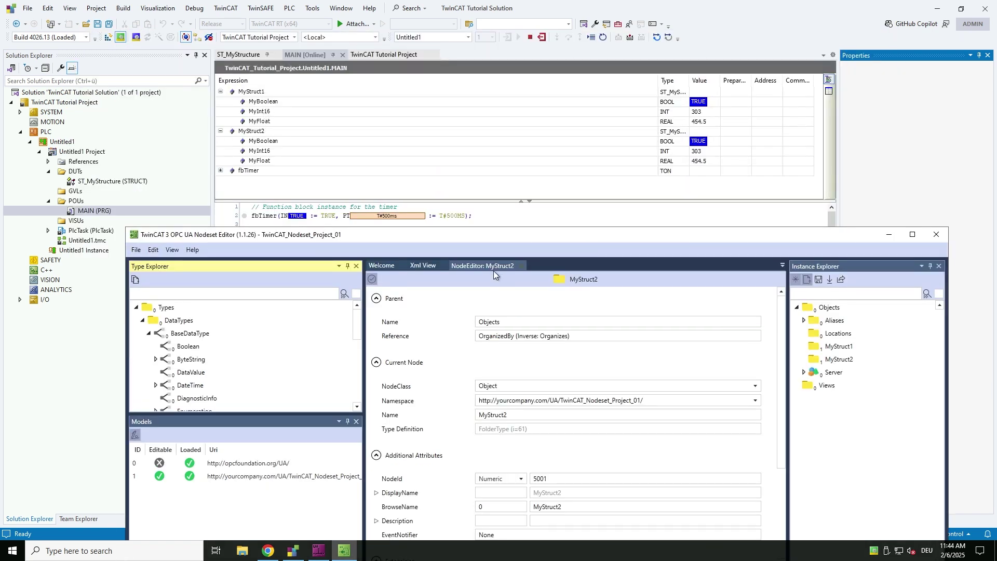
{"action": "left_click_drag", "start_coordinate": [486, 233], "coordinate": [476, 132]}
{"action": "left_click", "coordinate": [184, 246]}
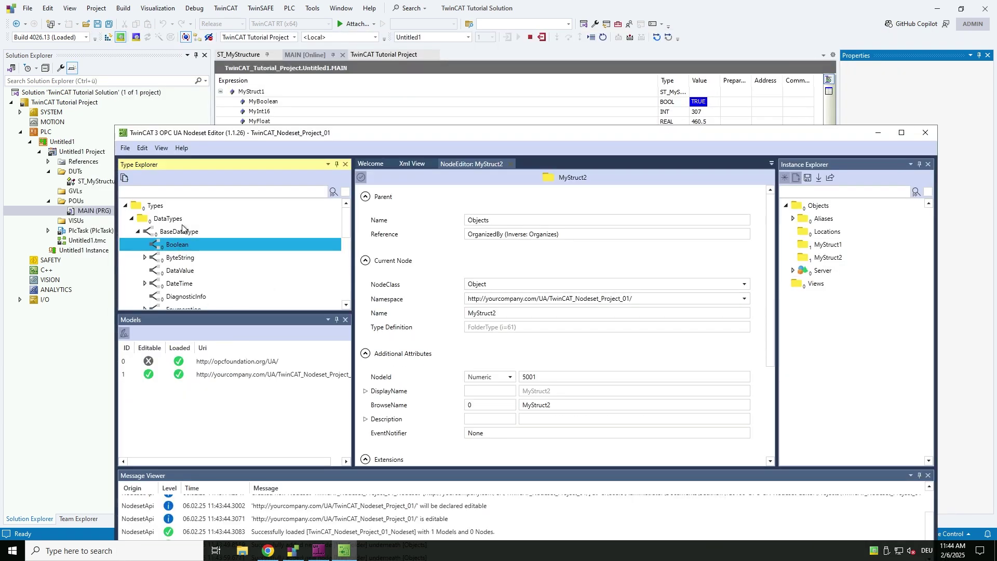
{"action": "left_click_drag", "start_coordinate": [185, 245], "coordinate": [828, 245]}
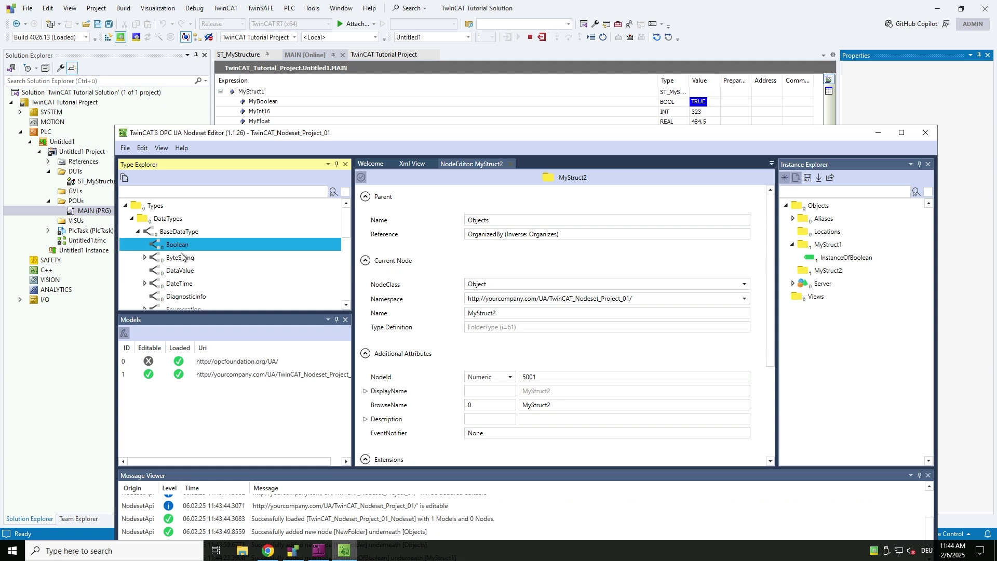
{"action": "scroll", "coordinate": [176, 255], "scroll_direction": "down", "scroll_amount": 3}
{"action": "scroll", "coordinate": [177, 256], "scroll_direction": "down", "scroll_amount": 2}
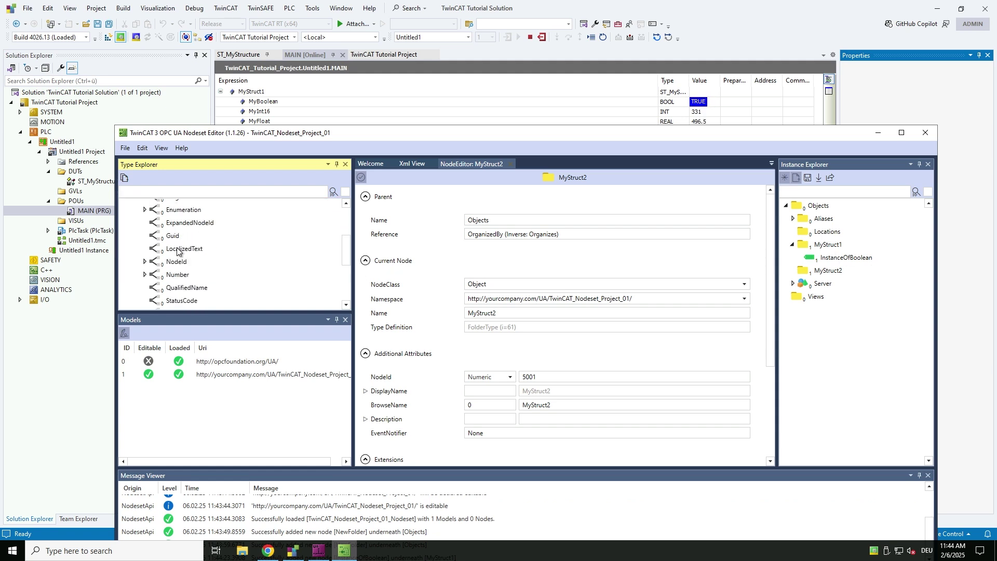
Expand Number > Integer and drop Int16 onto MyStruct1.
{"action": "left_click", "coordinate": [145, 275]}
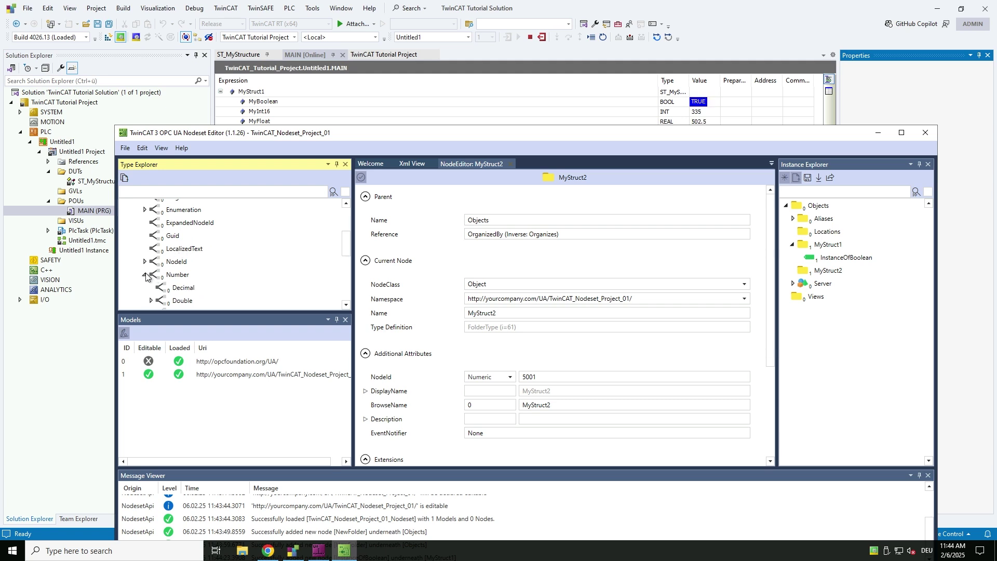
{"action": "scroll", "coordinate": [147, 276], "scroll_direction": "down", "scroll_amount": 2}
{"action": "scroll", "coordinate": [156, 258], "scroll_direction": "down", "scroll_amount": 2}
{"action": "scroll", "coordinate": [172, 249], "scroll_direction": "down", "scroll_amount": 2}
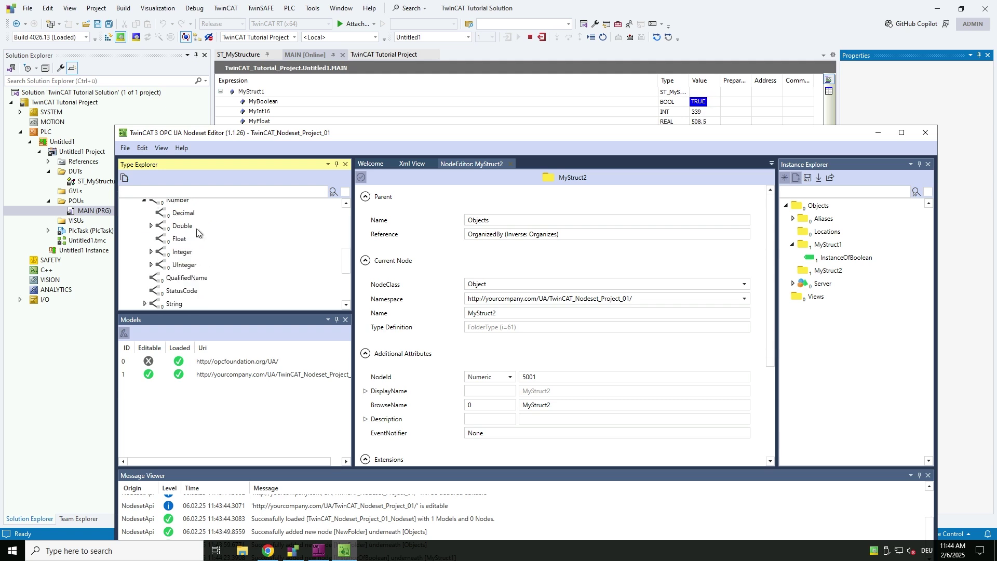
{"action": "left_click", "coordinate": [151, 252]}
{"action": "left_click", "coordinate": [191, 266]}
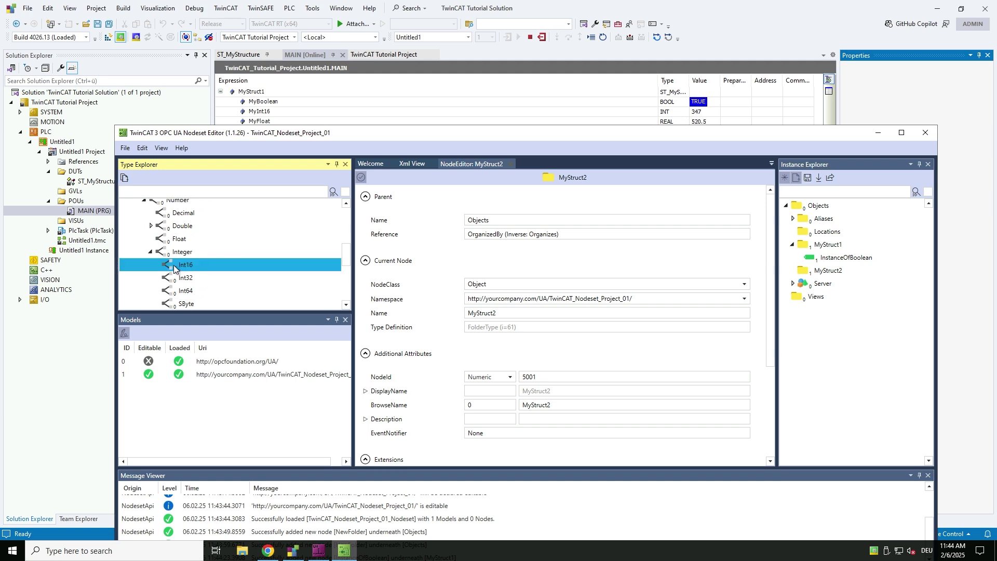
{"action": "left_click_drag", "start_coordinate": [235, 263], "coordinate": [675, 253]}
{"action": "left_click_drag", "start_coordinate": [829, 247], "coordinate": [827, 247]}
Search the types for 'Float', drop Float onto MyStruct1, then clear the search.
{"action": "left_click", "coordinate": [200, 190]}
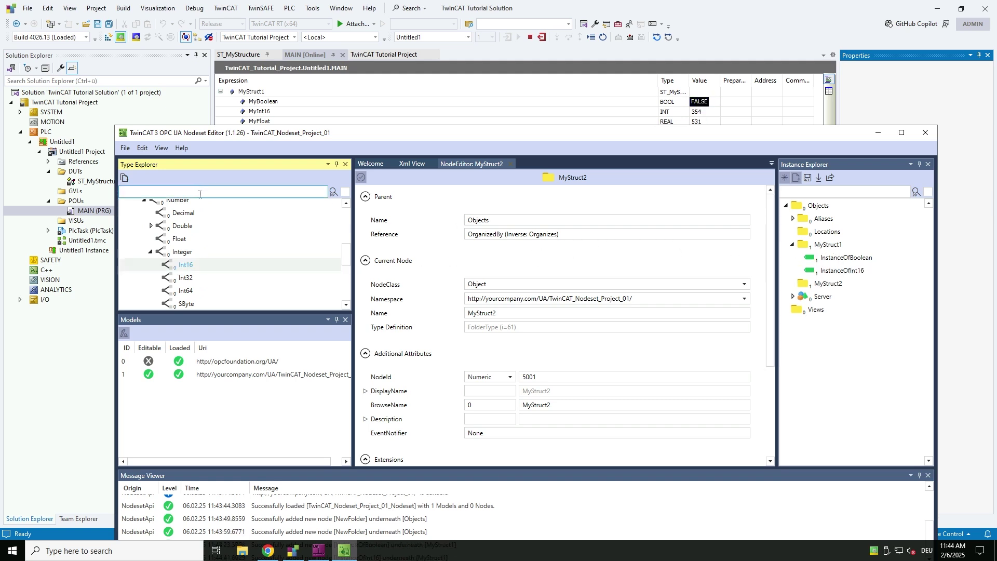
{"action": "type", "text": "Float"}
{"action": "key", "text": "Return"}
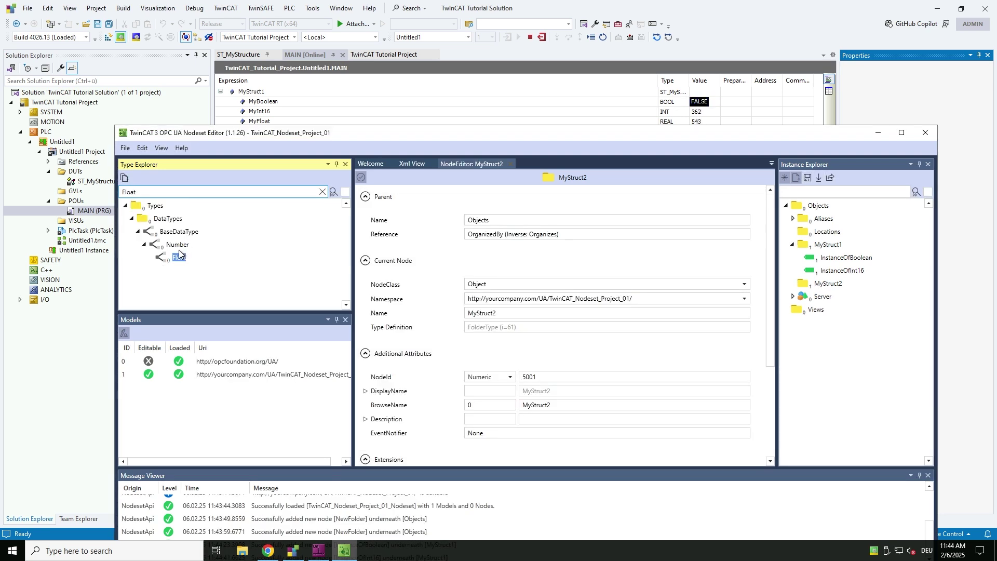
{"action": "left_click", "coordinate": [180, 258]}
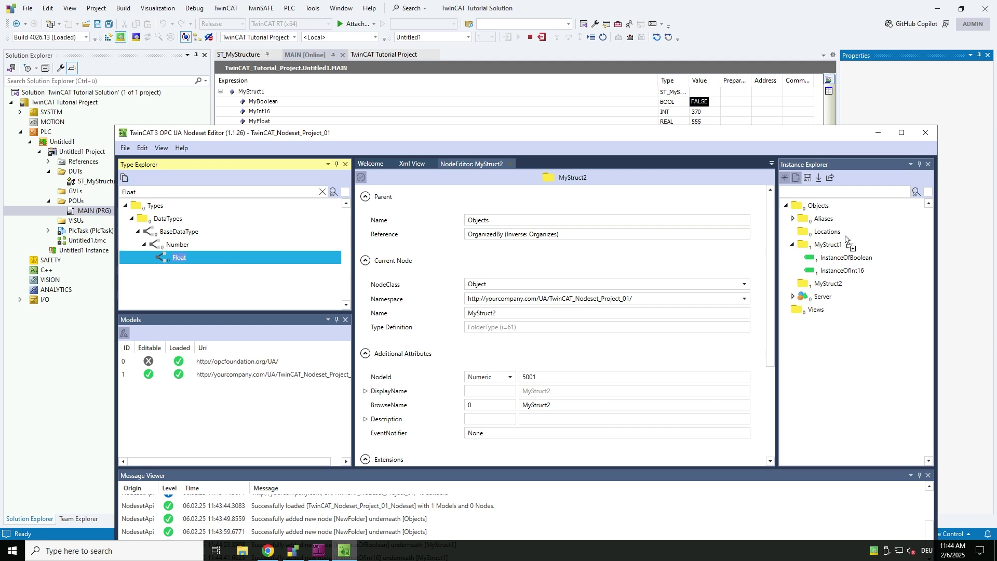
{"action": "left_click_drag", "start_coordinate": [181, 260], "coordinate": [831, 246]}
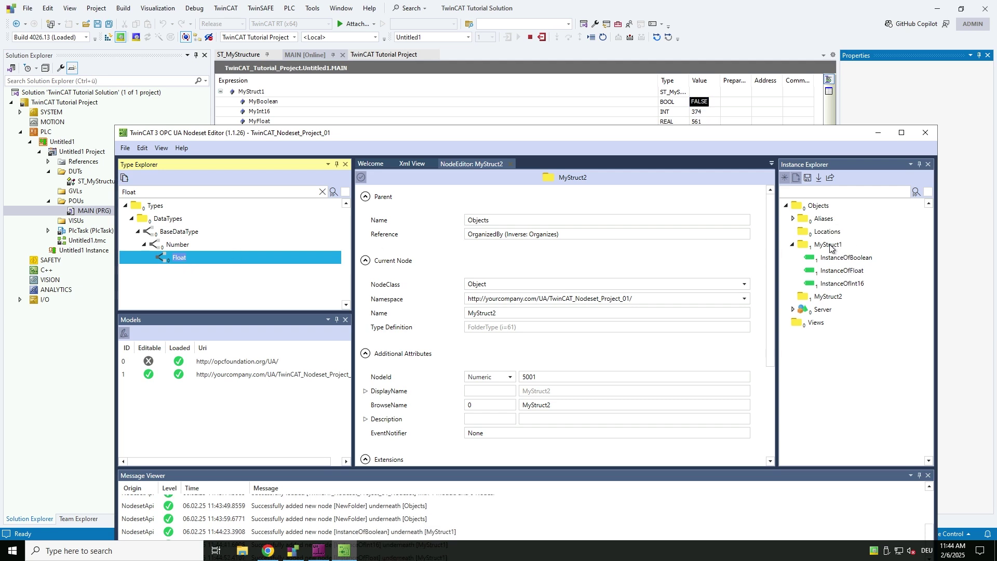
{"action": "left_click", "coordinate": [322, 193]}
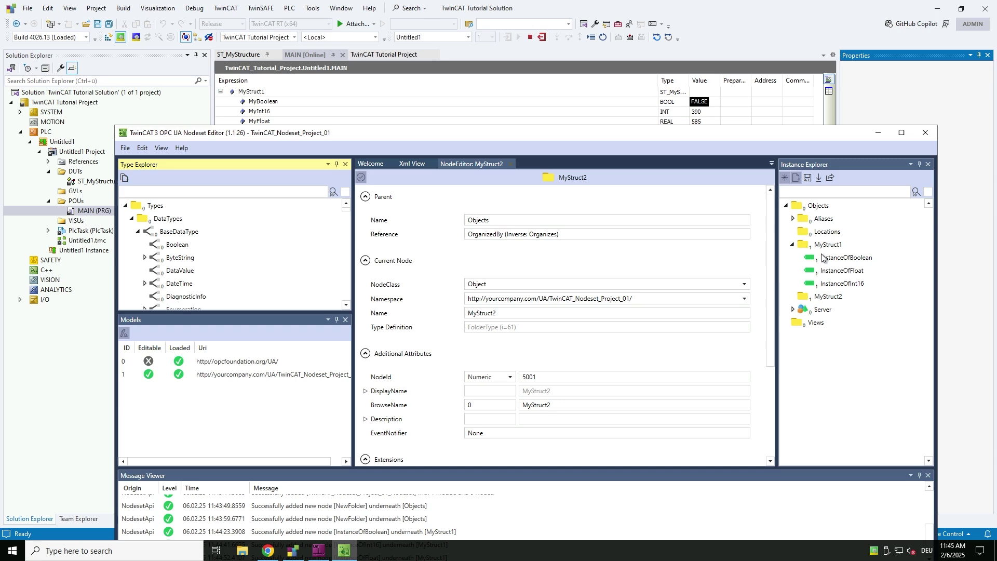
Open the TargetBrowser and list the PLC symbols under 851: Port851 on the target machine.
{"action": "left_click", "coordinate": [162, 147]}
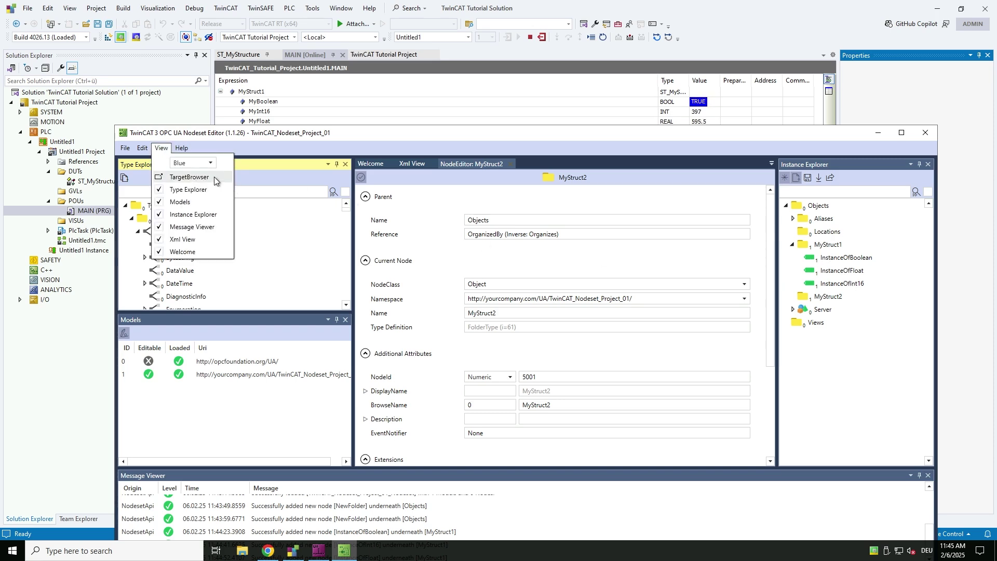
{"action": "left_click", "coordinate": [190, 177]}
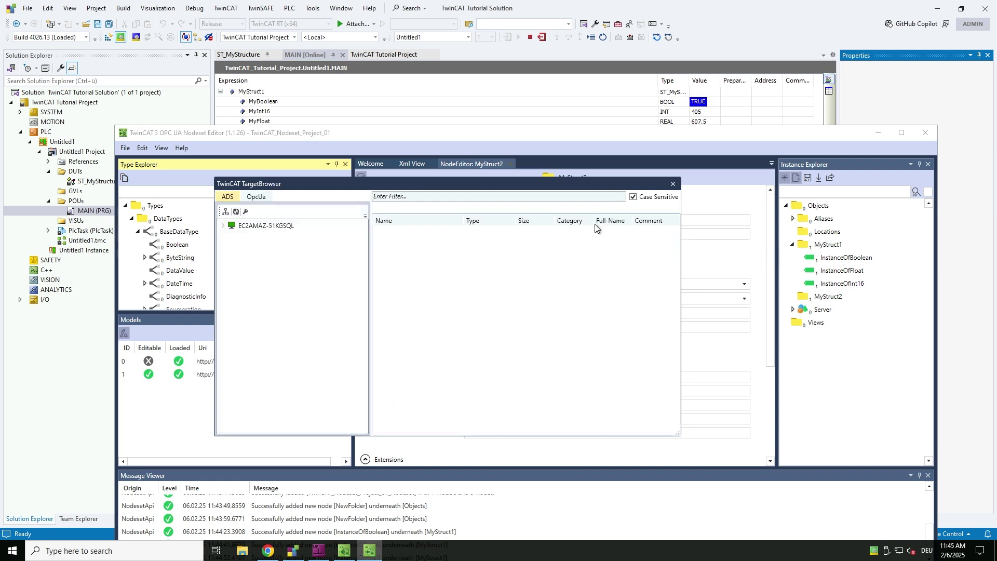
{"action": "left_click", "coordinate": [224, 226]}
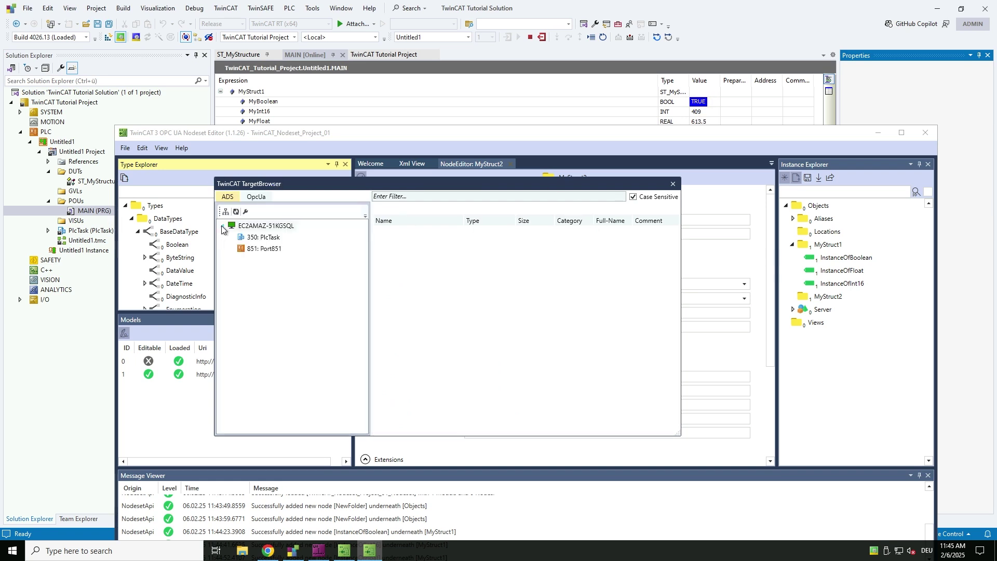
{"action": "left_click", "coordinate": [267, 249]}
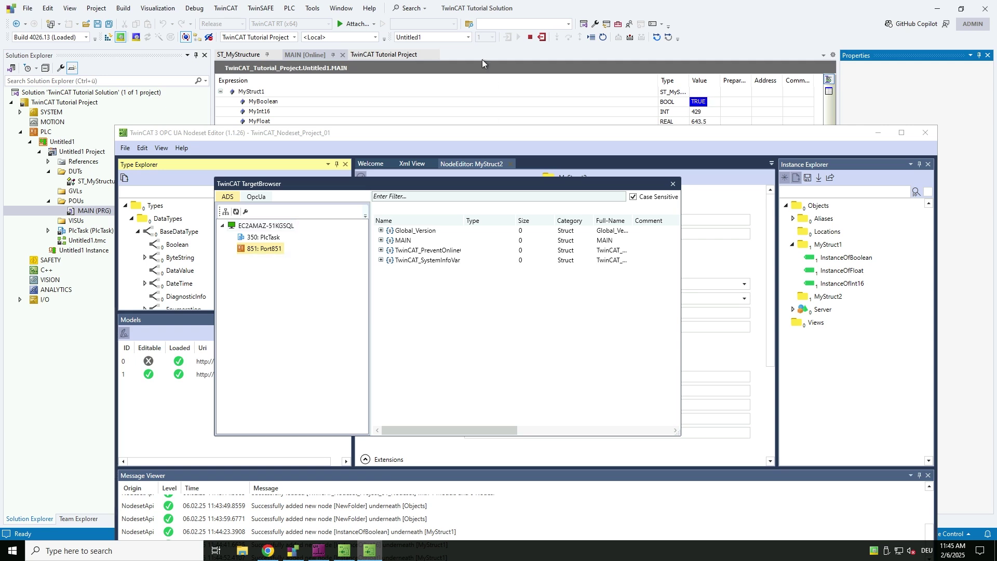
Map MyStruct1's MyBoolean, MyInt16 and MyFloat onto InstanceOfBoolean, InstanceOfInt16 and InstanceOfFloat.
{"action": "left_click", "coordinate": [381, 240]}
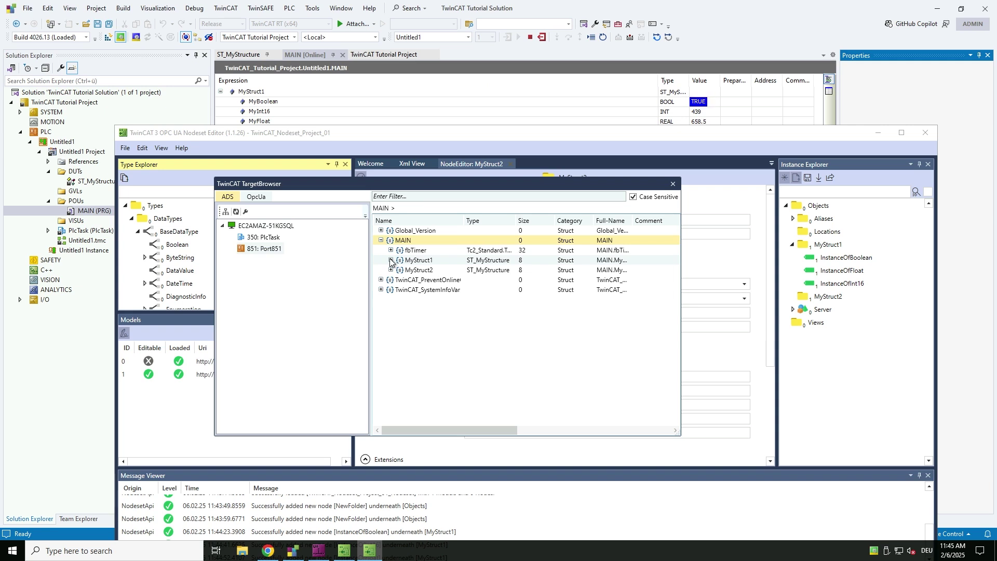
{"action": "left_click", "coordinate": [390, 260]}
{"action": "left_click", "coordinate": [391, 300]}
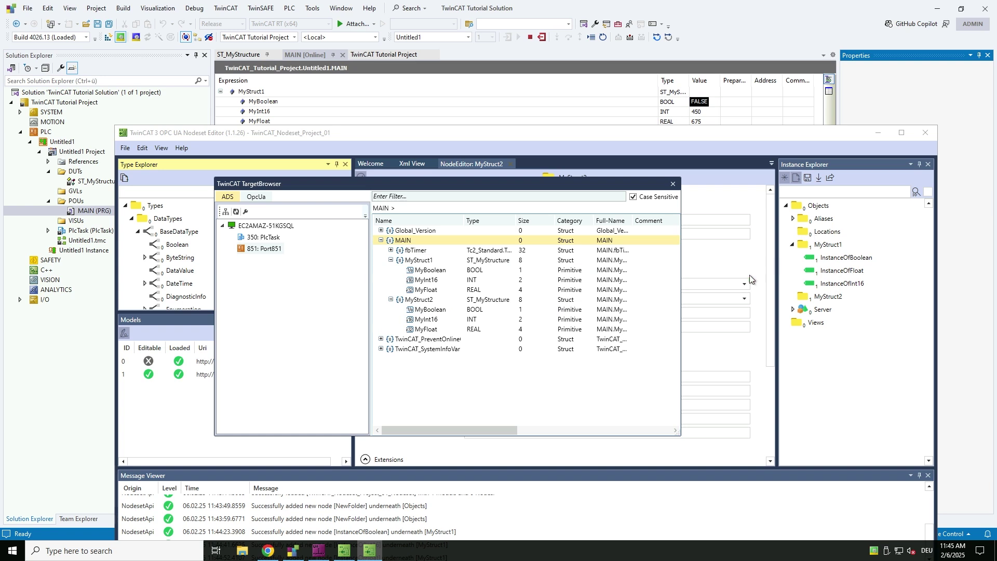
{"action": "mouse_move", "coordinate": [427, 269]}
{"action": "left_mouse_down"}
{"action": "mouse_move", "coordinate": [827, 278]}
{"action": "mouse_move", "coordinate": [862, 263]}
{"action": "left_mouse_up"}
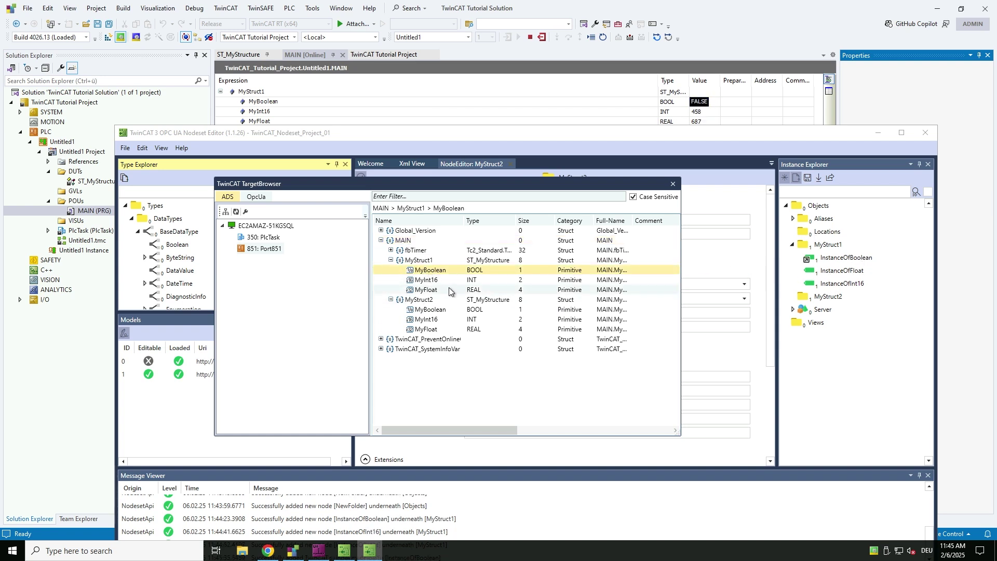
{"action": "left_click_drag", "start_coordinate": [427, 280], "coordinate": [841, 270]}
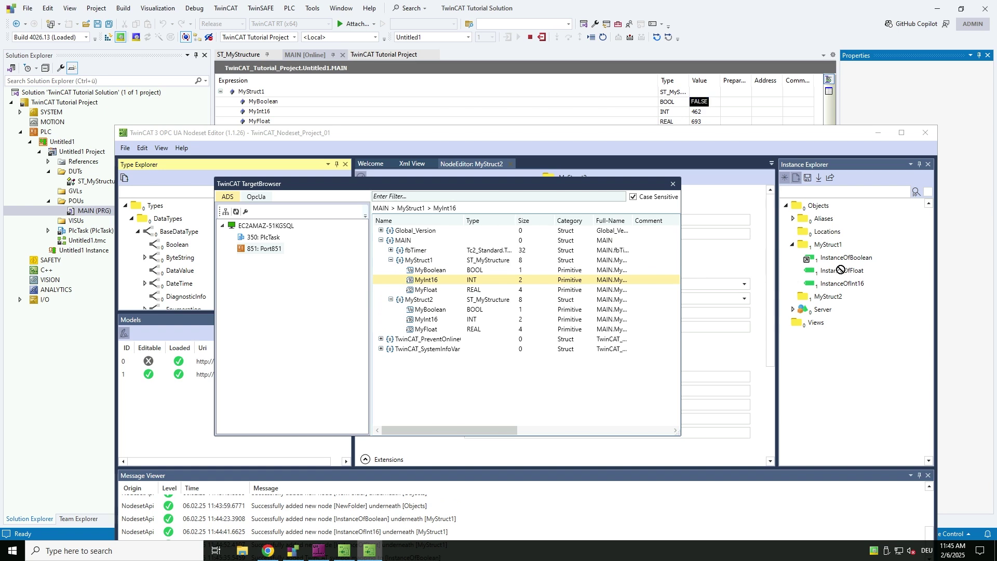
{"action": "left_click_drag", "start_coordinate": [841, 269], "coordinate": [852, 290]}
{"action": "left_click", "coordinate": [426, 290]}
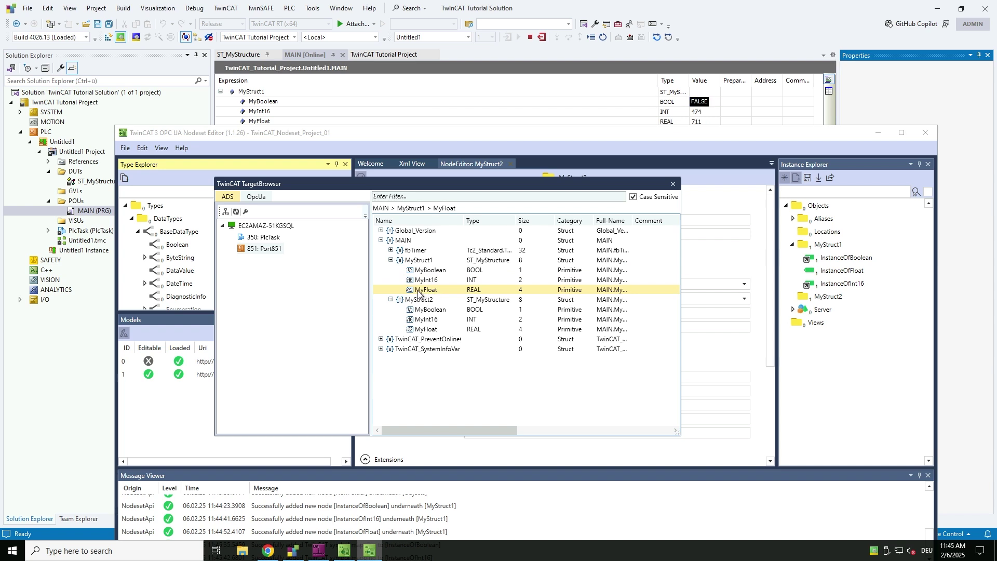
{"action": "left_click_drag", "start_coordinate": [421, 291], "coordinate": [841, 258]}
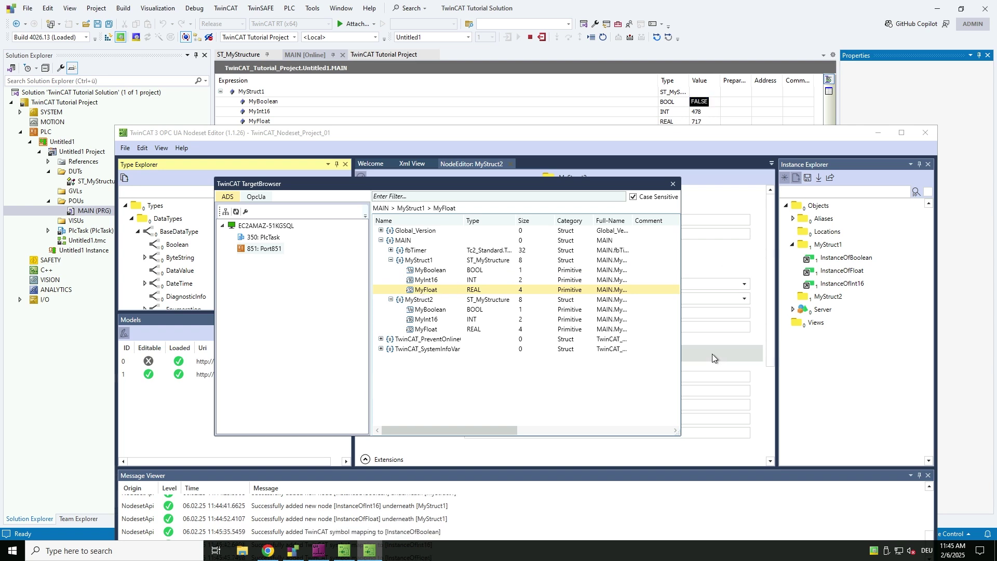
Open InstanceOfBoolean to verify its MAIN.MyStruct1.MyBoolean BOOL mapping and byte length.
{"action": "left_click", "coordinate": [846, 258]}
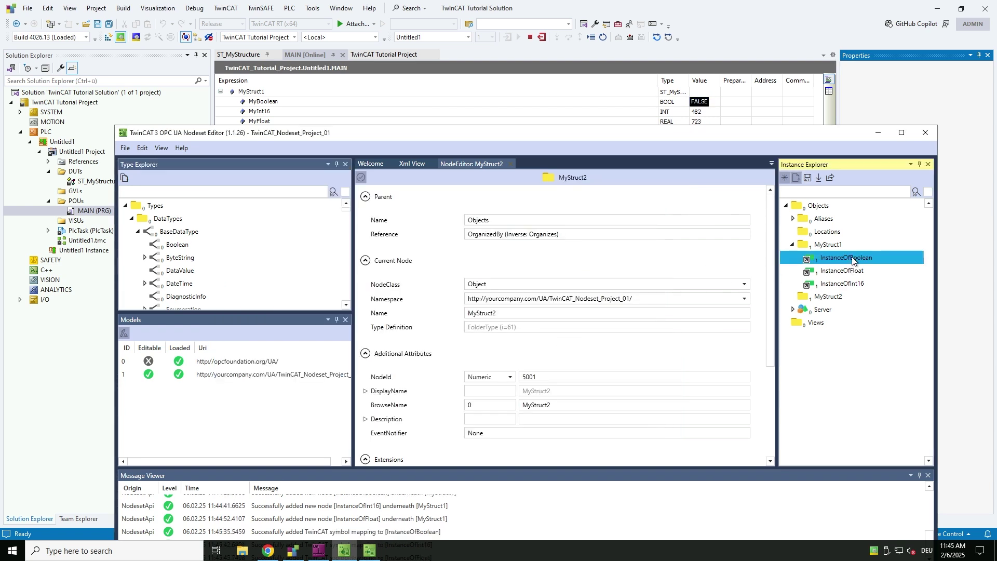
{"action": "scroll", "coordinate": [418, 329], "scroll_direction": "down", "scroll_amount": 3}
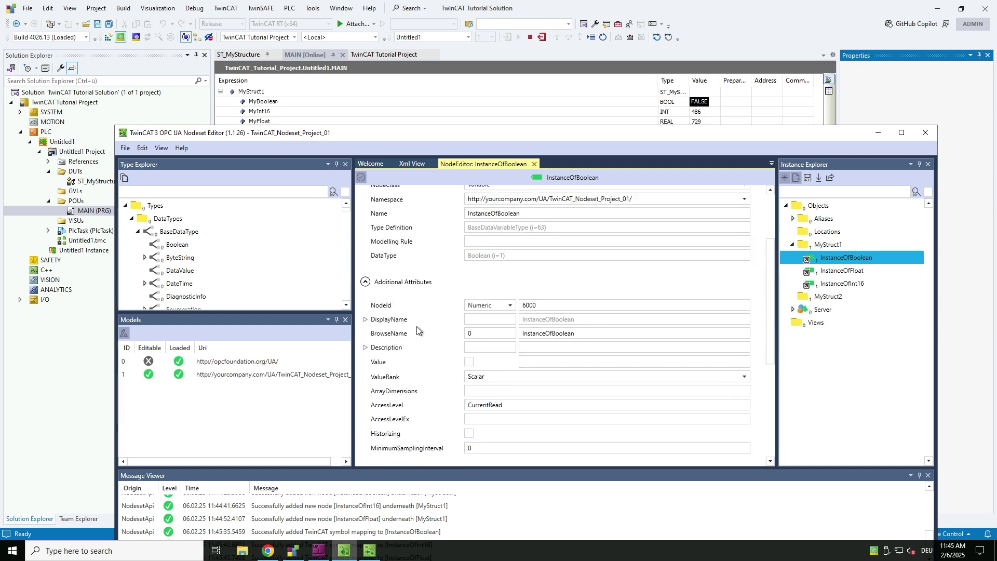
{"action": "scroll", "coordinate": [419, 330], "scroll_direction": "down", "scroll_amount": 3}
{"action": "scroll", "coordinate": [418, 329], "scroll_direction": "down", "scroll_amount": 3}
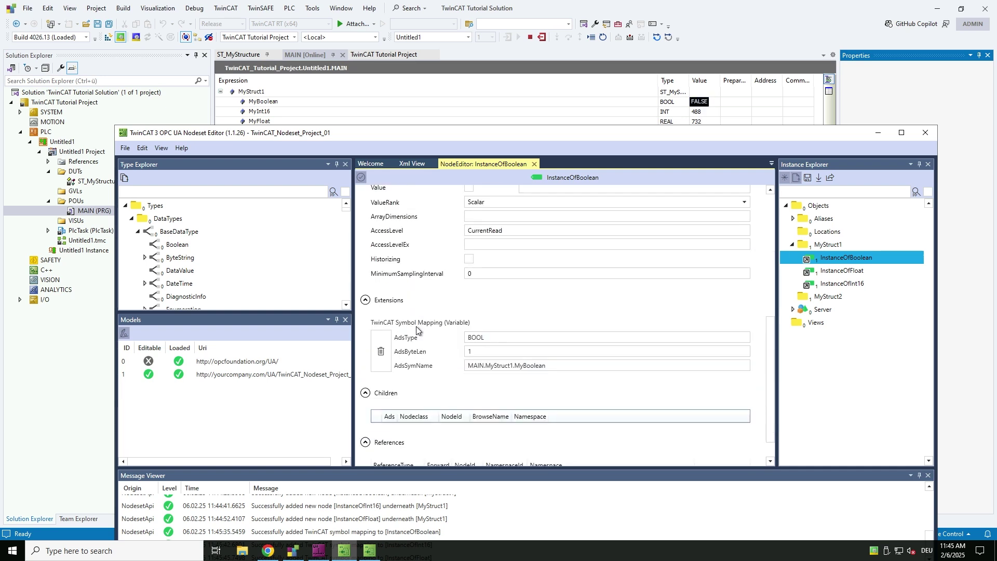
{"action": "left_click", "coordinate": [563, 366]}
{"action": "left_click", "coordinate": [499, 351]}
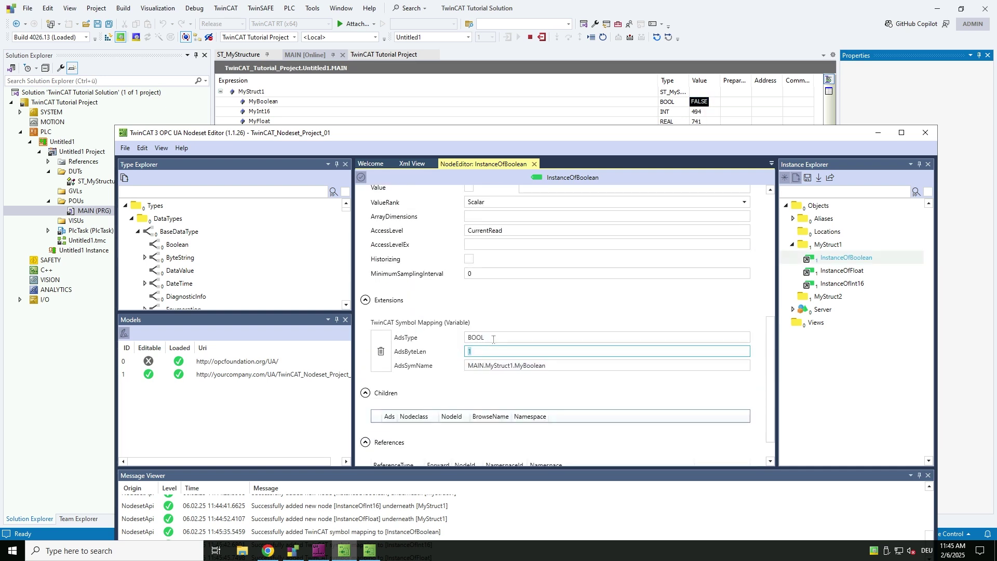
{"action": "double_click", "coordinate": [493, 338]}
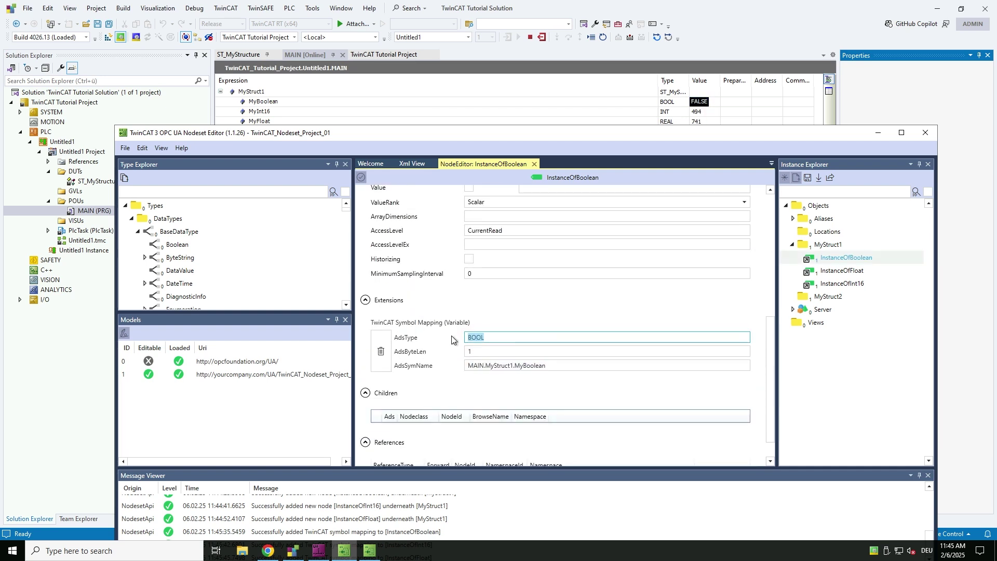
Add MyStruct2's MyBoolean, MyInt16 and MyFloat under MyStruct2, declining the Sticky Keys prompt.
{"action": "left_click", "coordinate": [370, 551]}
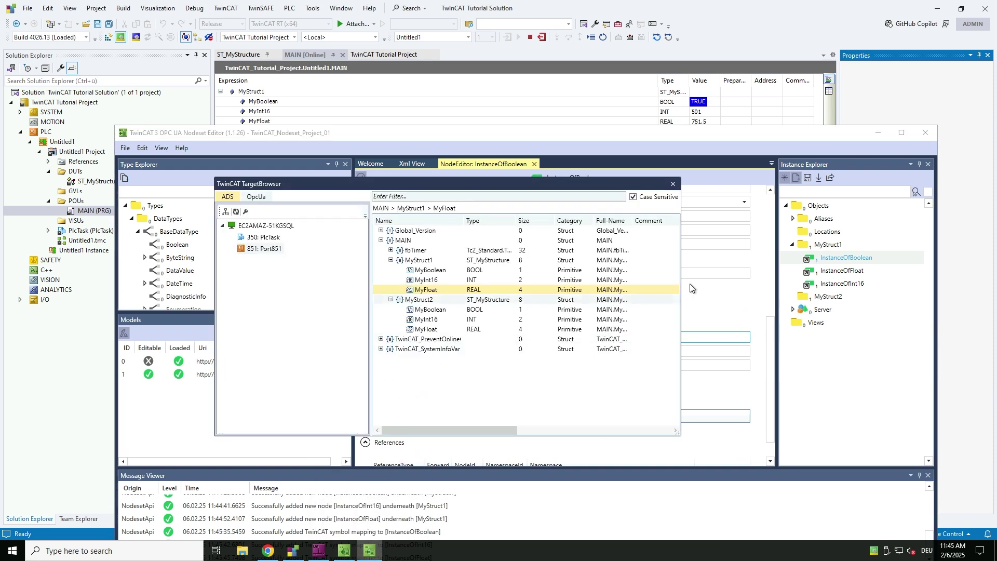
{"action": "left_click", "coordinate": [432, 310]}
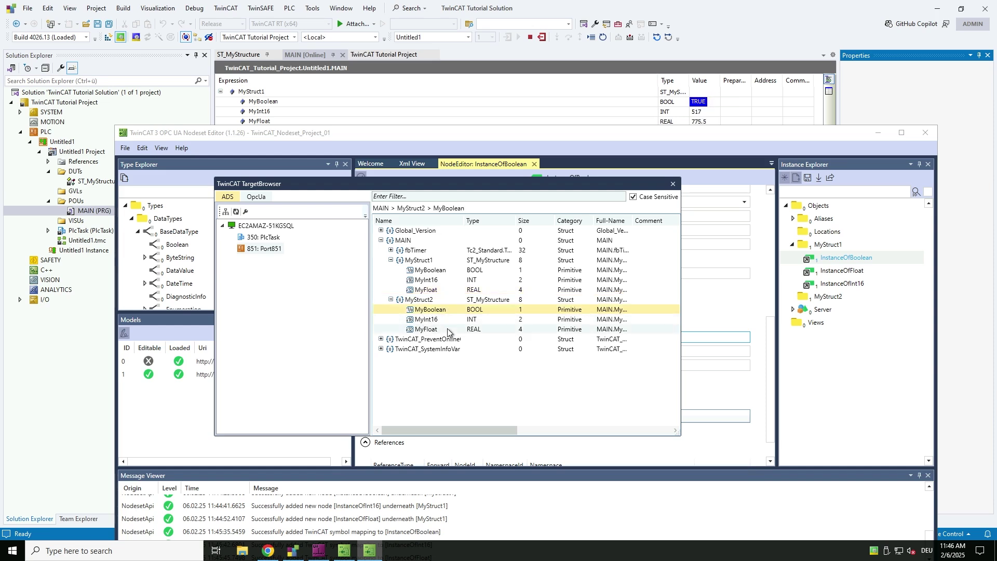
{"action": "left_click", "coordinate": [447, 329], "text": "shift"}
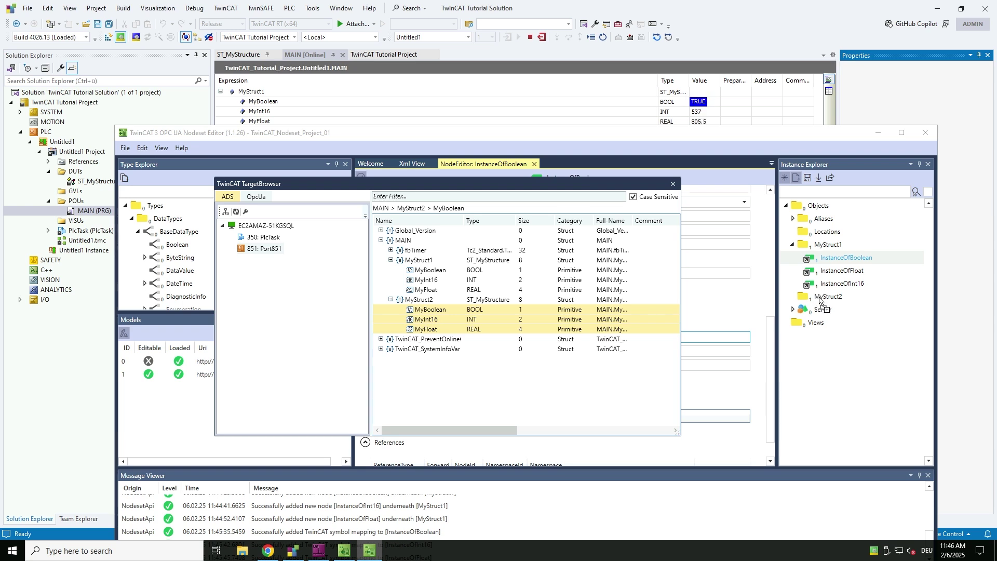
{"action": "key", "text": "shift"}
{"action": "key", "text": "shift"}
{"action": "key", "text": "shift"}
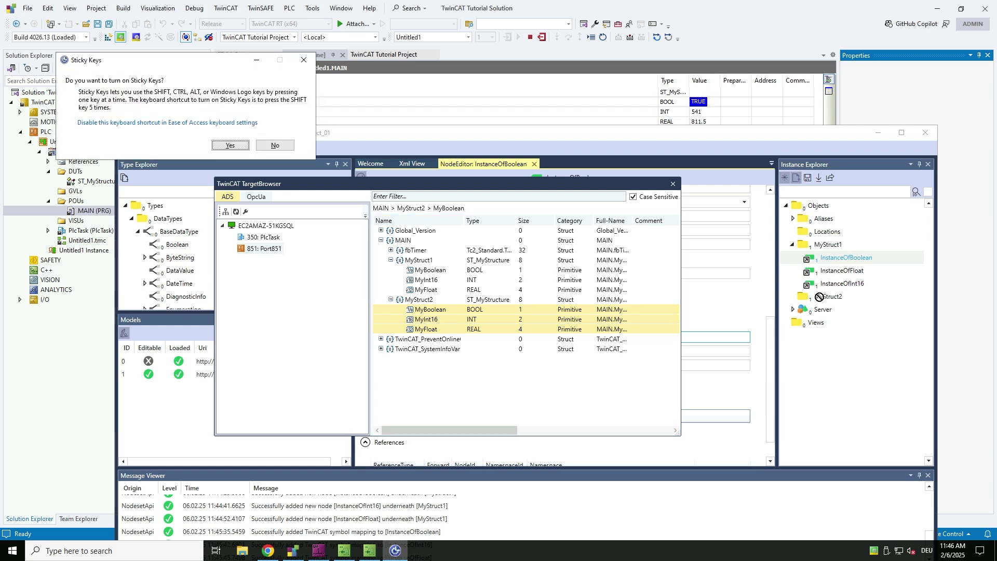
{"action": "left_click_drag", "start_coordinate": [828, 301], "coordinate": [827, 301]}
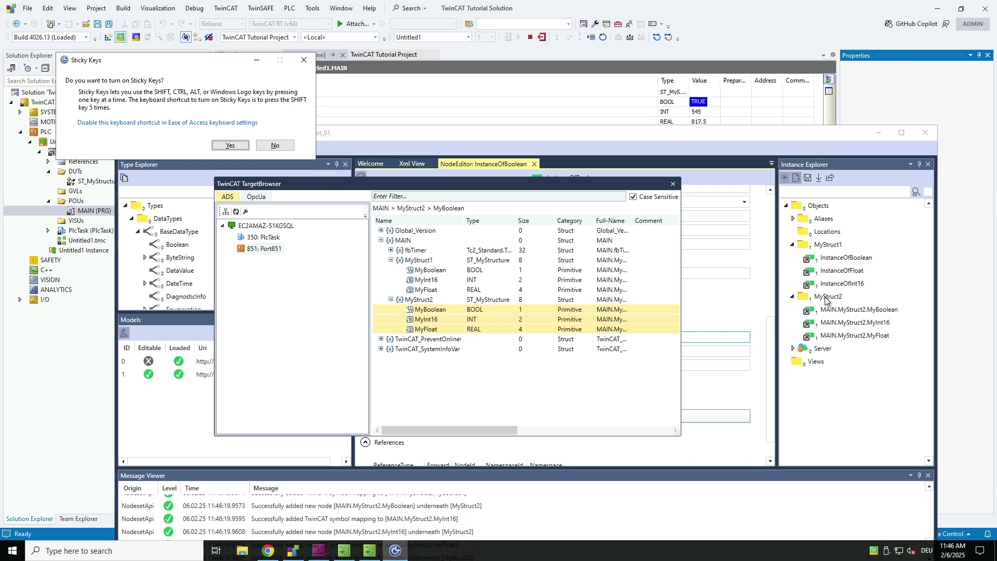
{"action": "key", "text": "Tab"}
{"action": "key", "text": "Return"}
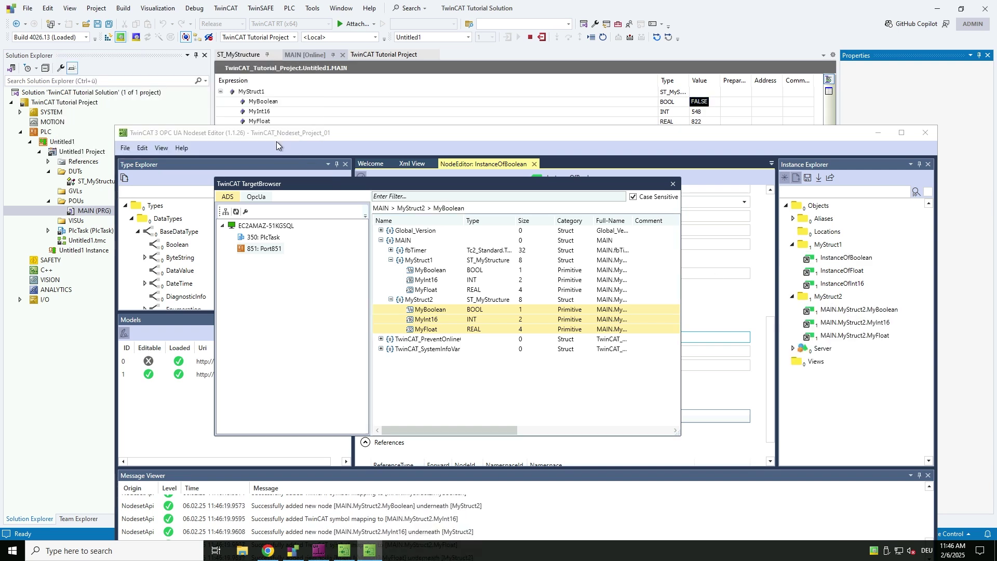
Close the TargetBrowser and open MAIN.MyStruct2.MyBoolean to confirm its BOOL mapping.
{"action": "left_click", "coordinate": [838, 311]}
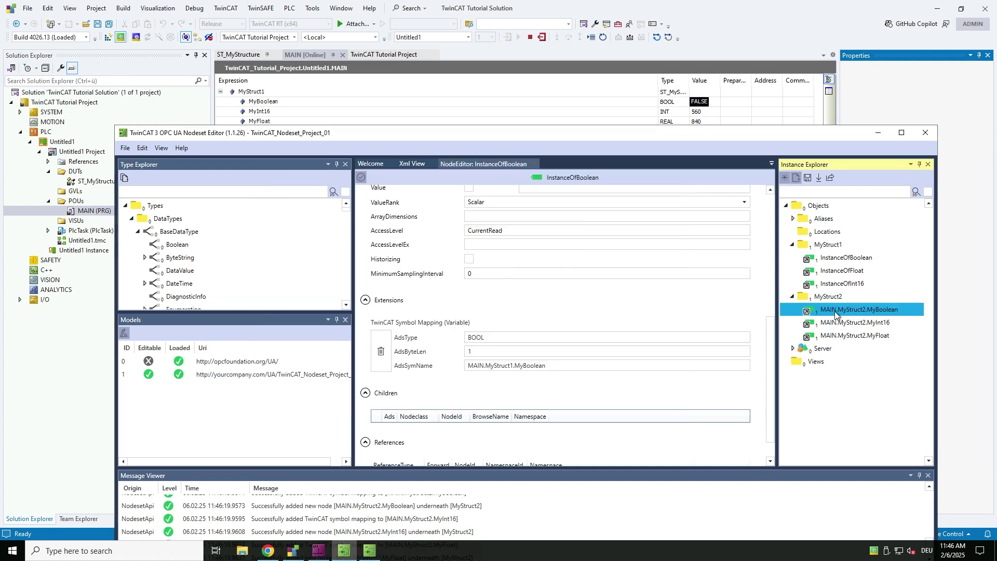
{"action": "double_click", "coordinate": [842, 310]}
{"action": "scroll", "coordinate": [405, 359], "scroll_direction": "down", "scroll_amount": 5}
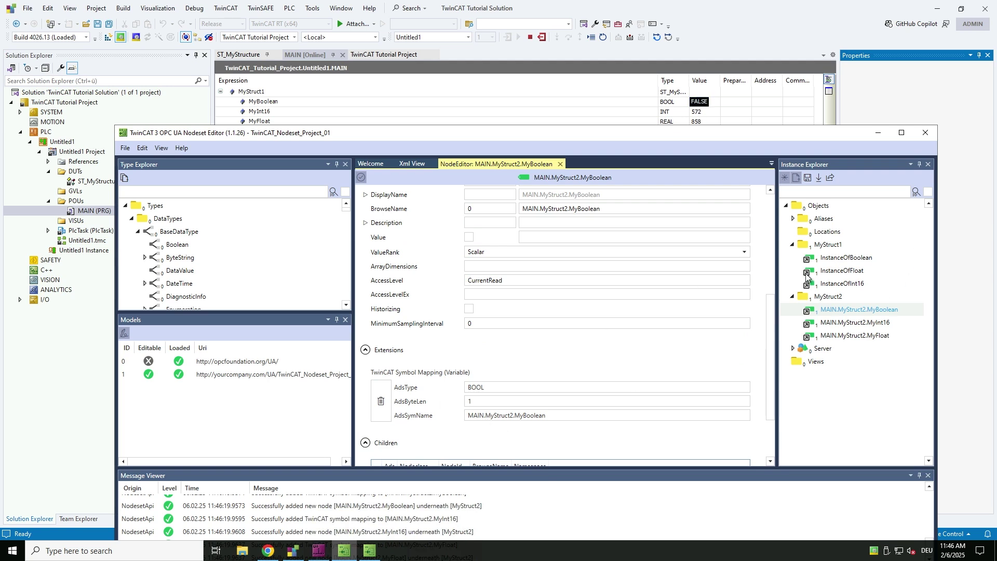
{"action": "scroll", "coordinate": [442, 371], "scroll_direction": "up", "scroll_amount": 5}
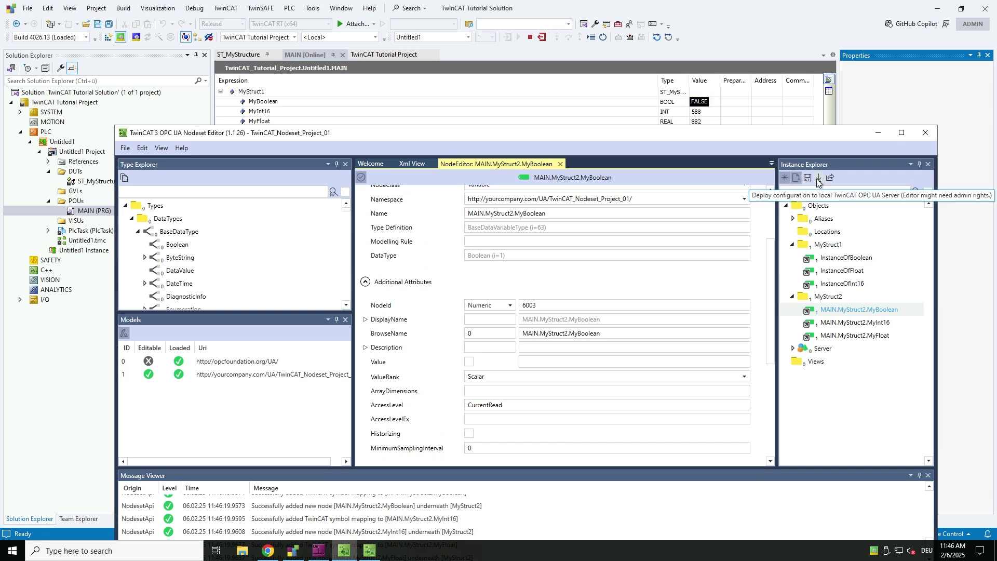
Deploy the configuration to the local TwinCAT OPC UA Server and move the editor window aside.
{"action": "left_click", "coordinate": [819, 179]}
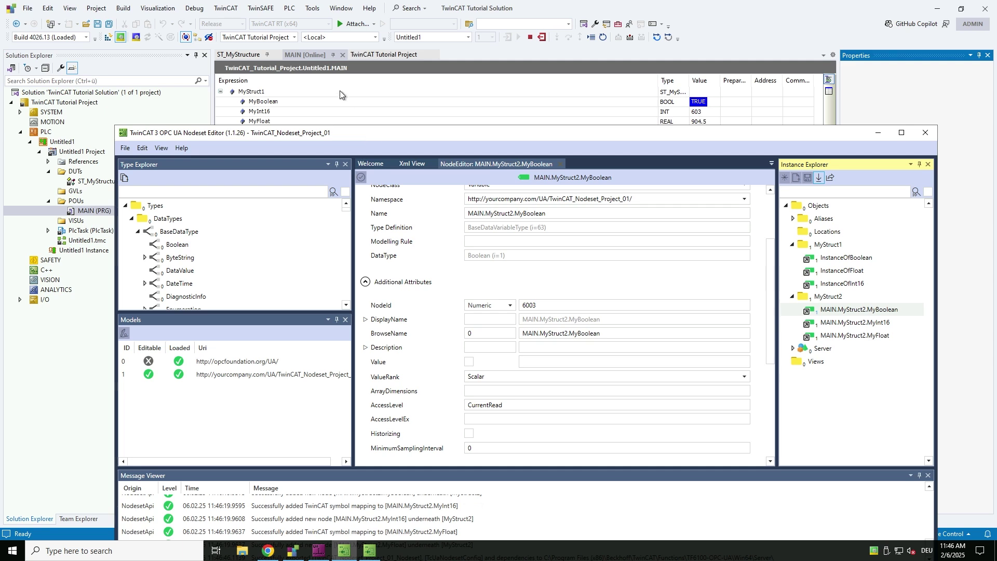
{"action": "left_click_drag", "start_coordinate": [384, 133], "coordinate": [361, 46]}
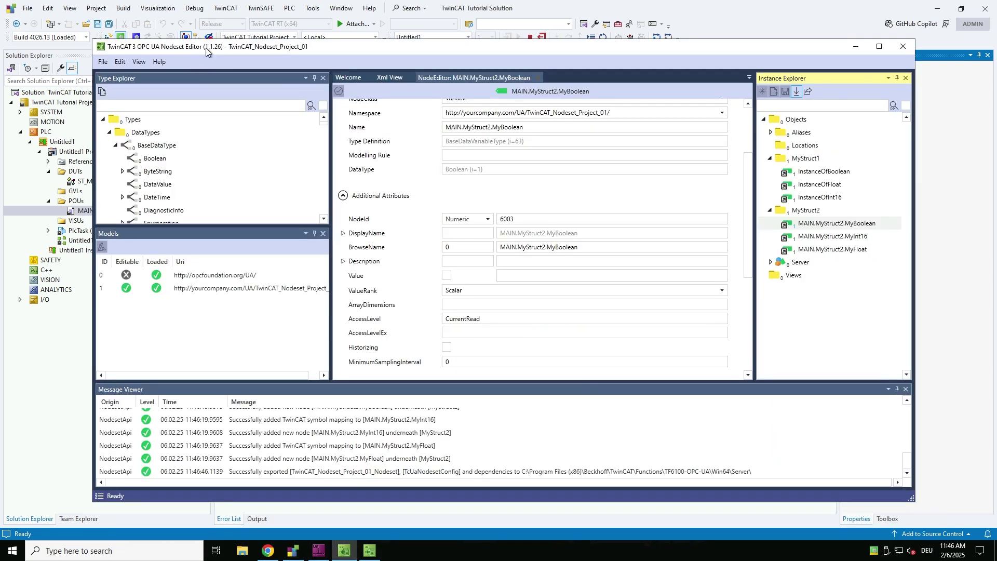
{"action": "left_click_drag", "start_coordinate": [207, 49], "coordinate": [205, 59]}
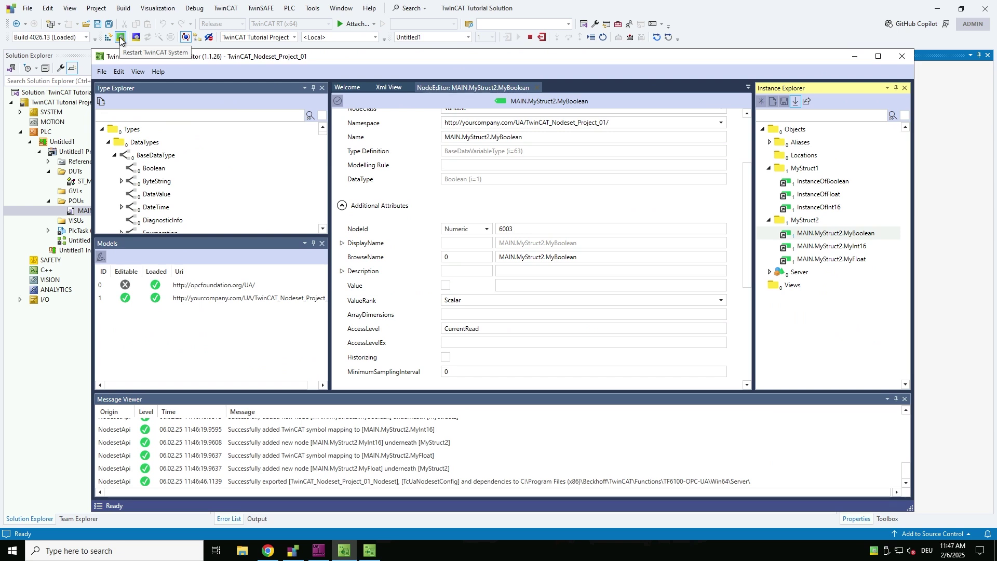
Restart the TwinCAT System and confirm the switch to Run Mode.
{"action": "left_click", "coordinate": [120, 38]}
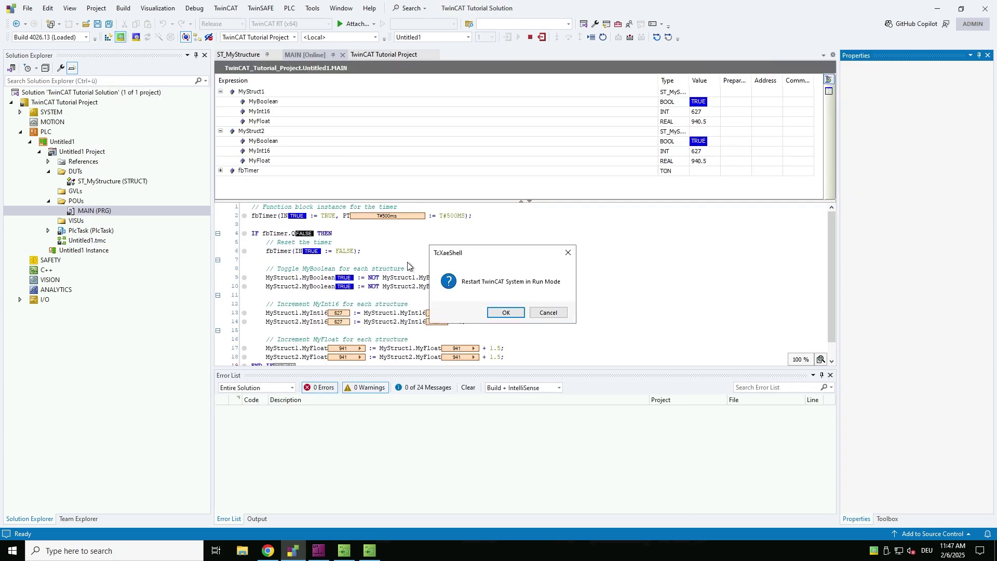
{"action": "left_click", "coordinate": [505, 313]}
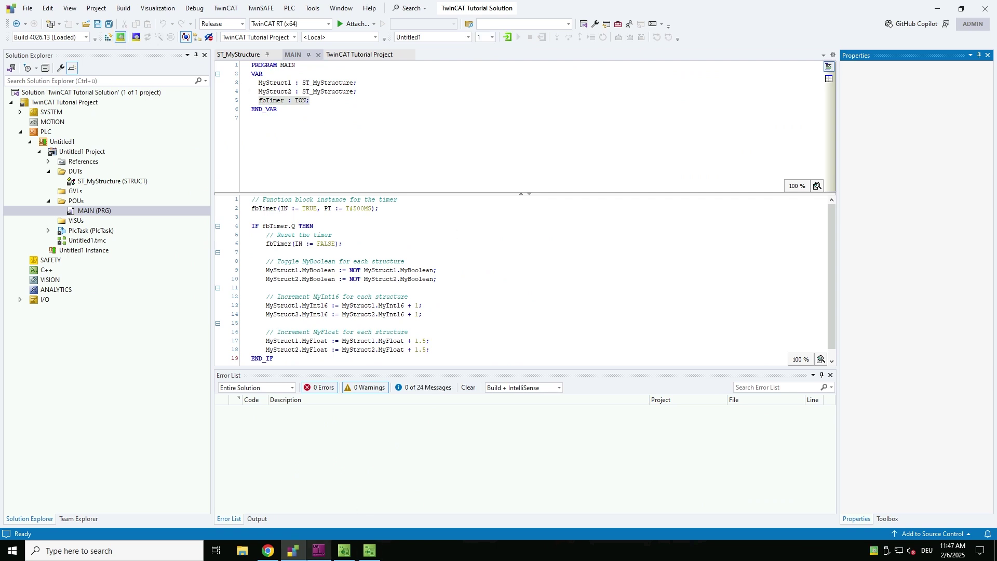
Disconnect the Sample Client and reconnect using Username/Password credentials.
{"action": "left_click", "coordinate": [319, 552]}
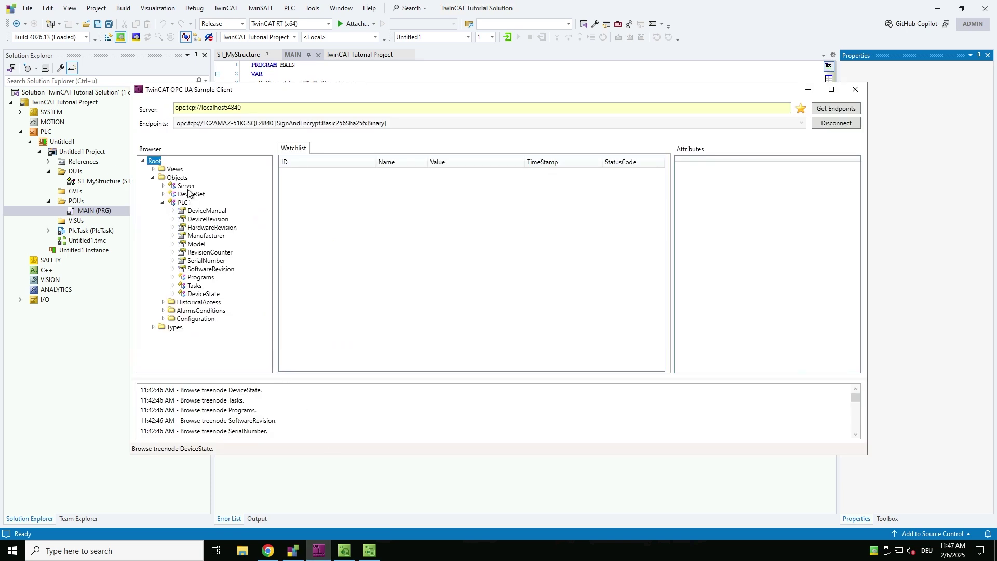
{"action": "left_click", "coordinate": [177, 178]}
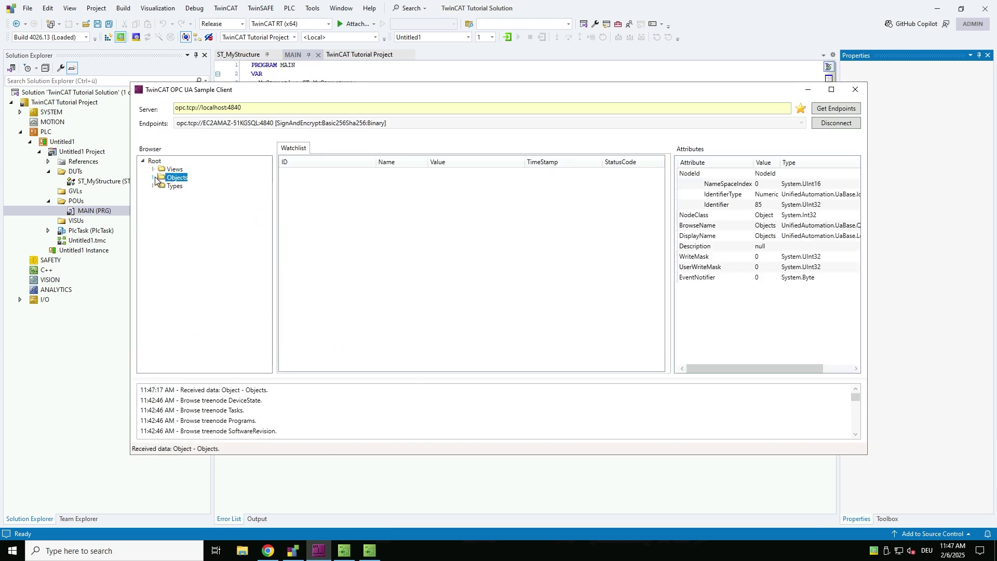
{"action": "left_click", "coordinate": [162, 202]}
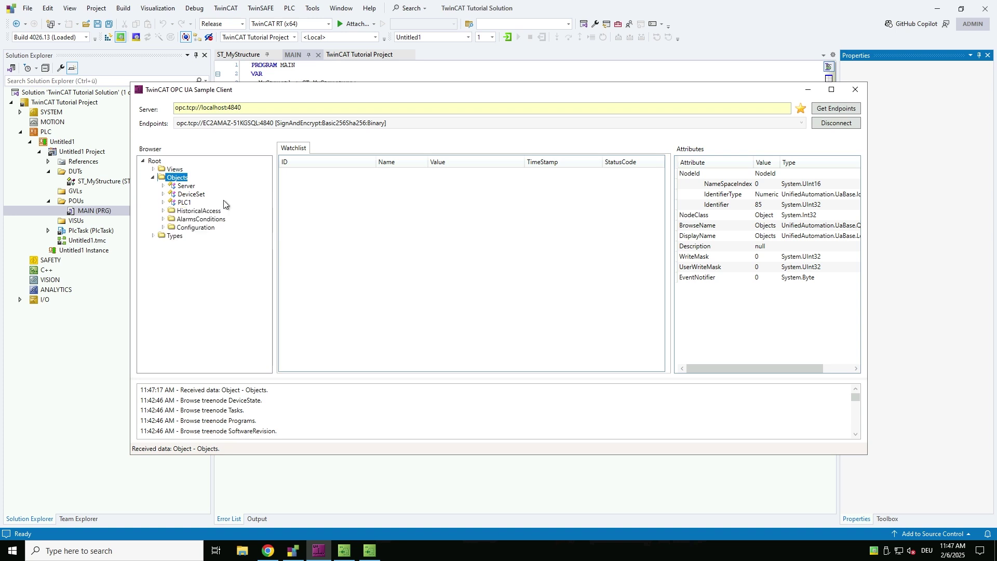
{"action": "left_click", "coordinate": [836, 123]}
{"action": "left_click", "coordinate": [836, 123]}
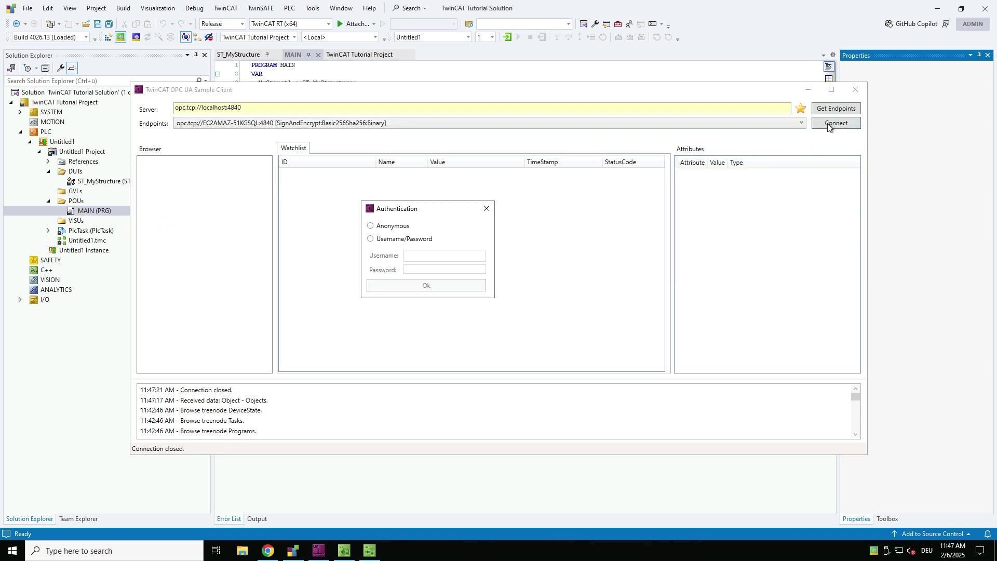
{"action": "left_click", "coordinate": [370, 239]}
{"action": "left_click", "coordinate": [419, 254]}
{"action": "type", "text": "Tcce_User_OpcU"}
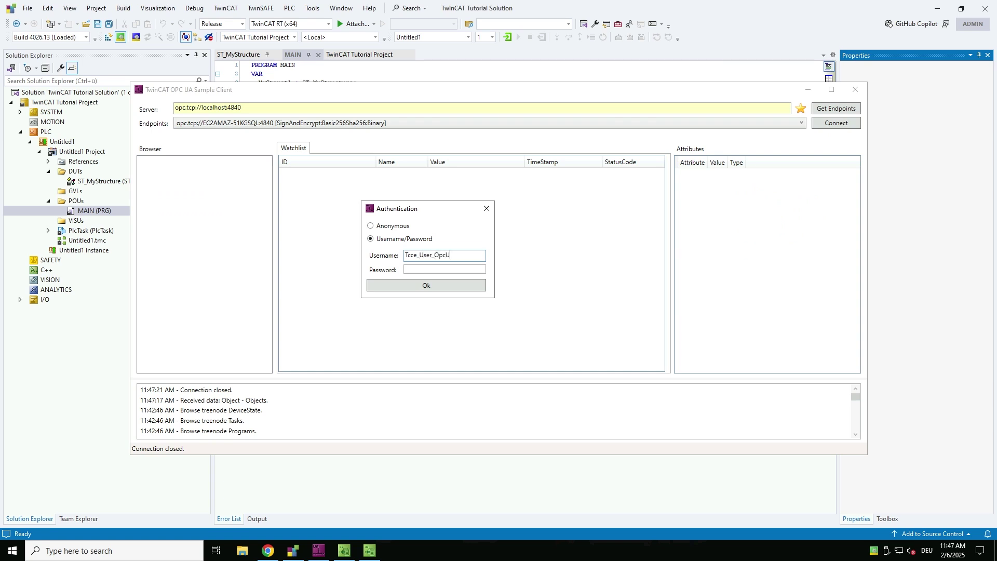
{"action": "type", "text": "a"}
{"action": "key", "text": "Tab"}
{"action": "left_click", "coordinate": [426, 285]}
Expand MyStruct1 and MyStruct2 and watch InstanceOfBoolean, InstanceOfInt16 and InstanceOfFloat.
{"action": "left_click", "coordinate": [154, 178]}
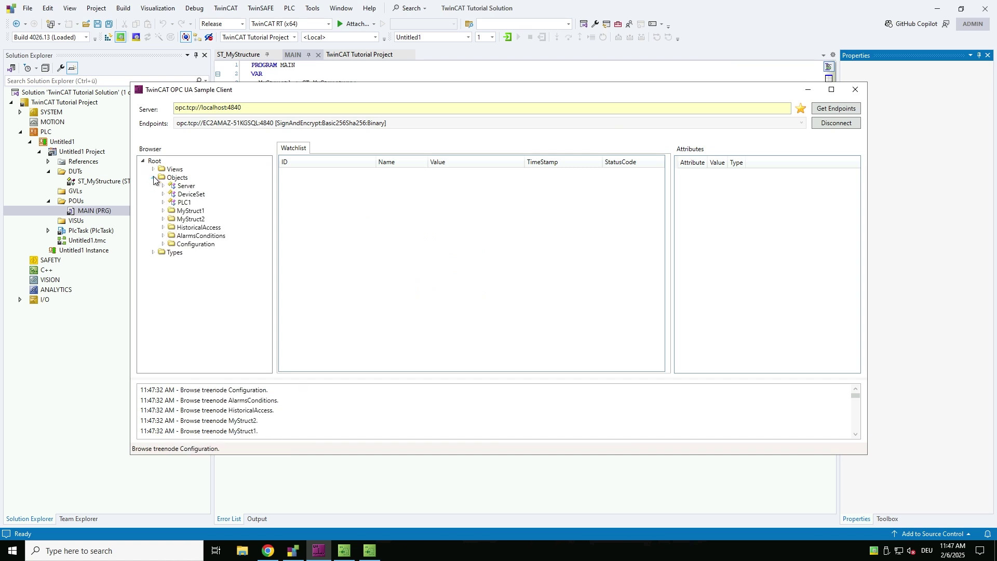
{"action": "left_click", "coordinate": [177, 178]}
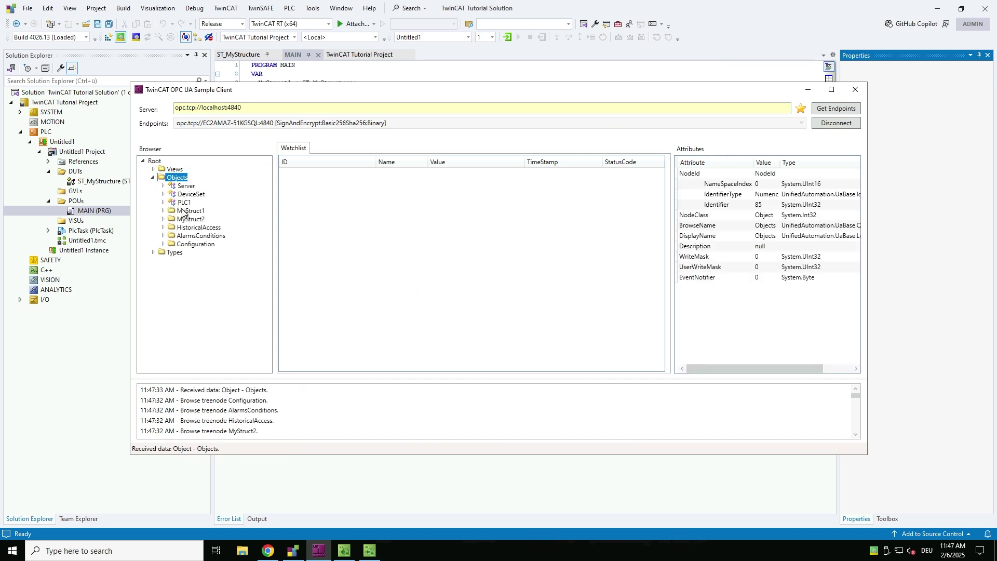
{"action": "left_click", "coordinate": [190, 210]}
{"action": "left_click", "coordinate": [191, 244]}
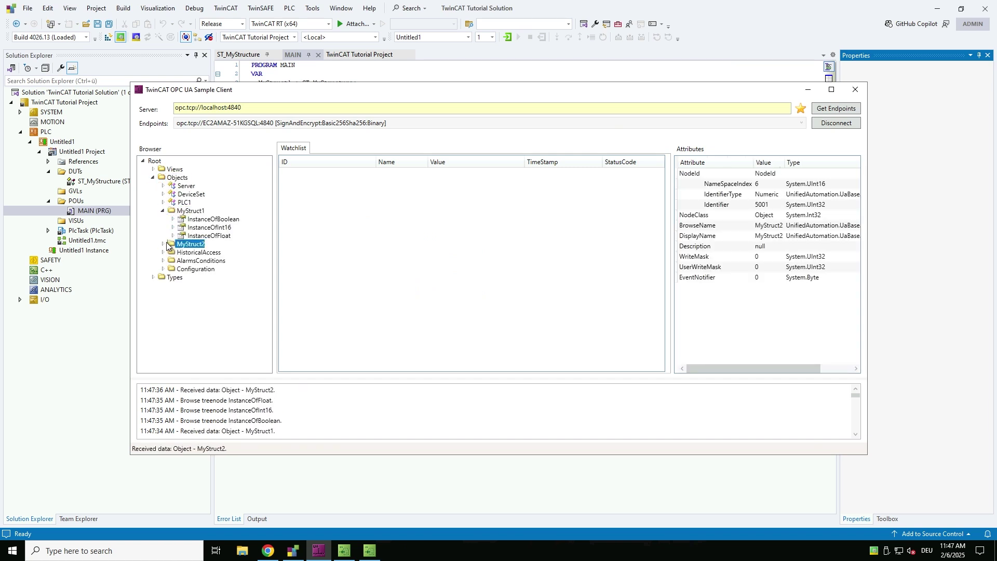
{"action": "left_click", "coordinate": [210, 219]}
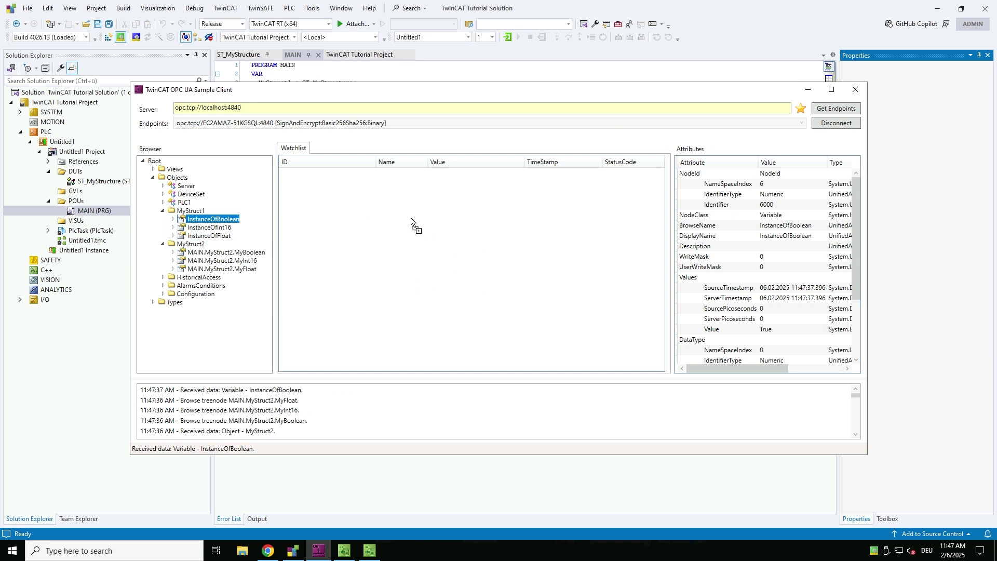
{"action": "left_click_drag", "start_coordinate": [412, 222], "coordinate": [411, 217]}
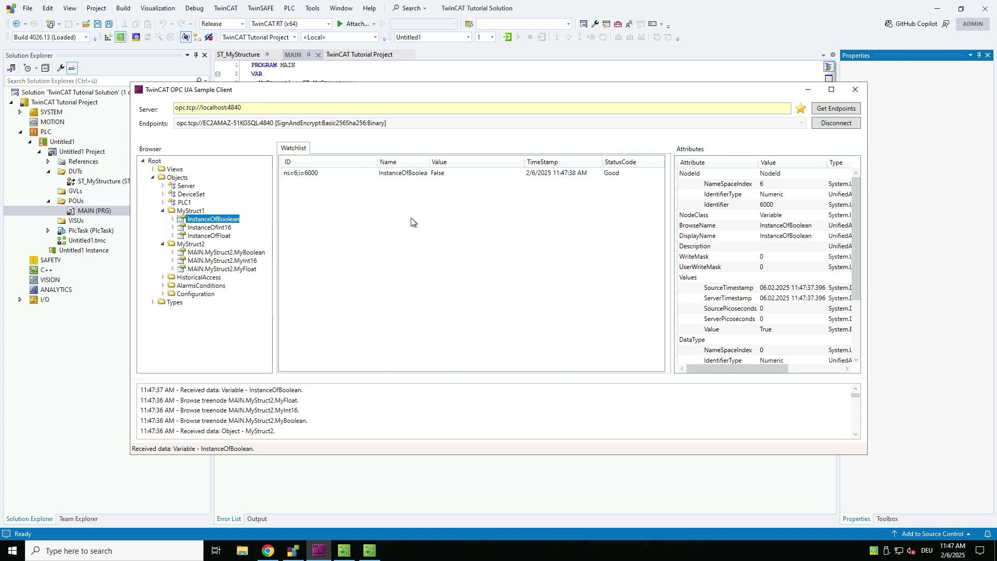
{"action": "left_click", "coordinate": [209, 227]}
{"action": "left_click_drag", "start_coordinate": [209, 226], "coordinate": [419, 225]}
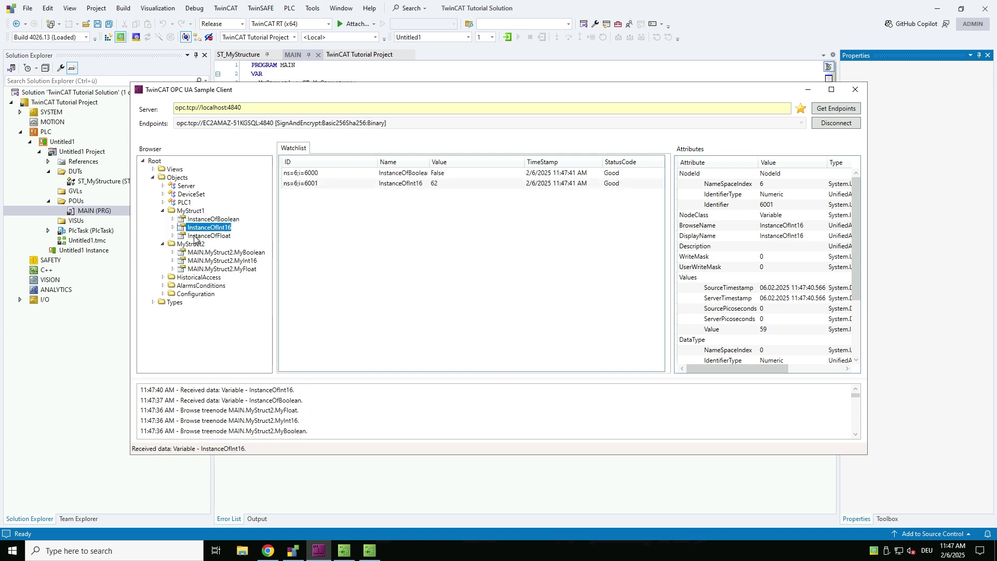
{"action": "left_click_drag", "start_coordinate": [209, 235], "coordinate": [425, 242]}
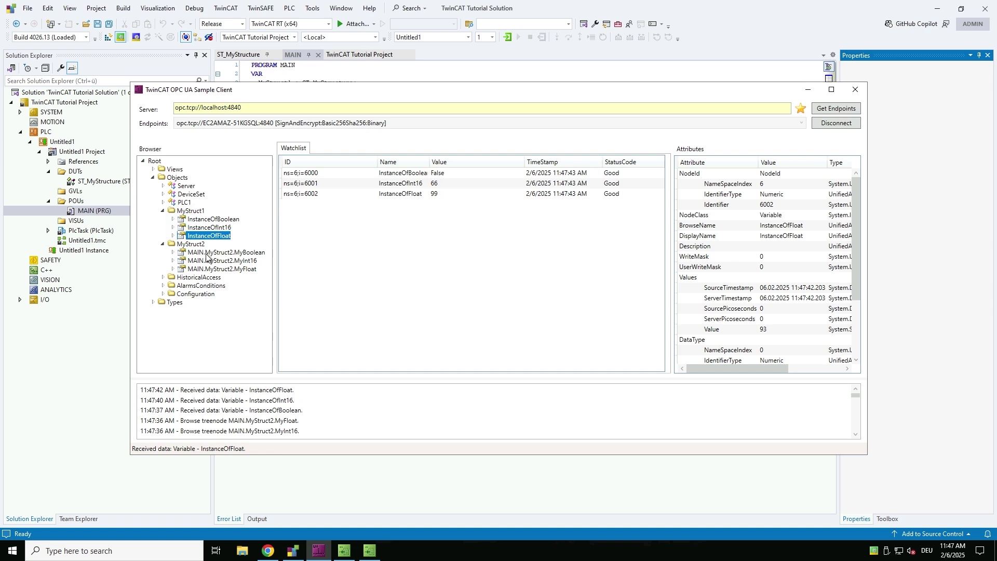
Add MAIN.MyStruct2.MyBoolean, MyInt16 and MyFloat to the watchlist.
{"action": "left_click_drag", "start_coordinate": [227, 252], "coordinate": [509, 257]}
{"action": "left_click", "coordinate": [222, 260]}
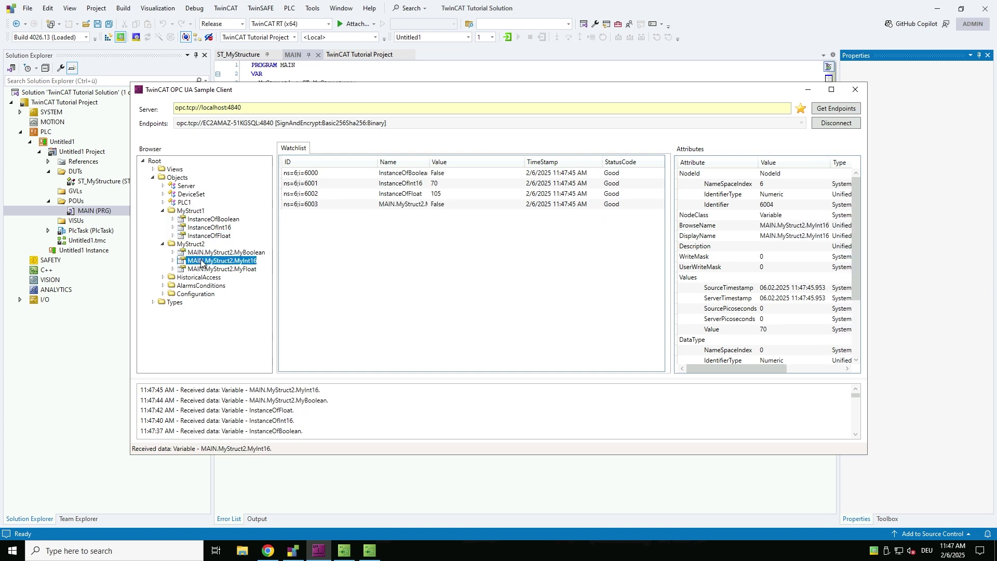
{"action": "left_click_drag", "start_coordinate": [223, 260], "coordinate": [404, 269]}
{"action": "left_click_drag", "start_coordinate": [222, 269], "coordinate": [374, 273]}
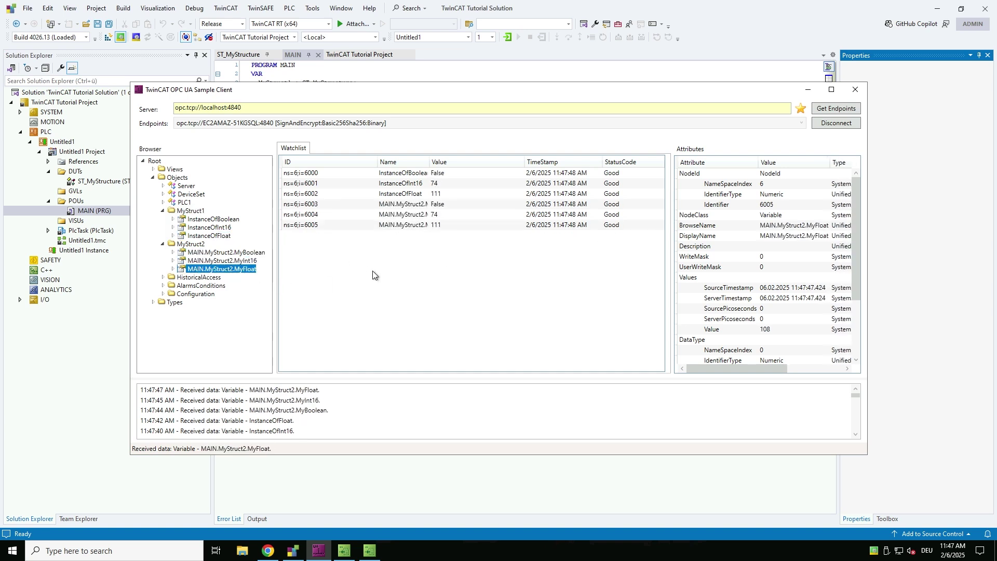
{"action": "mouse_move", "coordinate": [515, 93]}
{"action": "left_mouse_down"}
{"action": "mouse_move", "coordinate": [514, 128]}
{"action": "mouse_move", "coordinate": [543, 164]}
{"action": "left_mouse_up"}
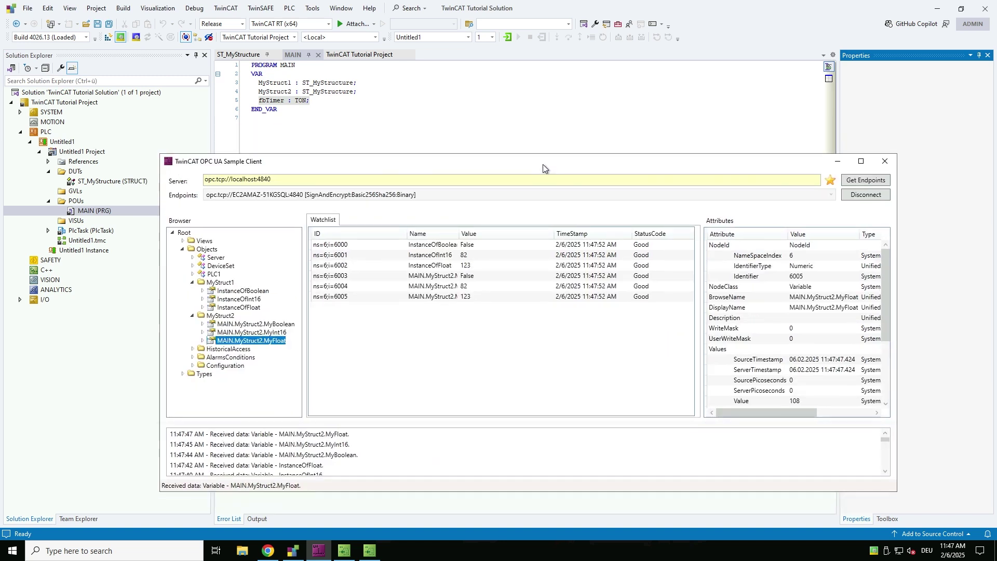